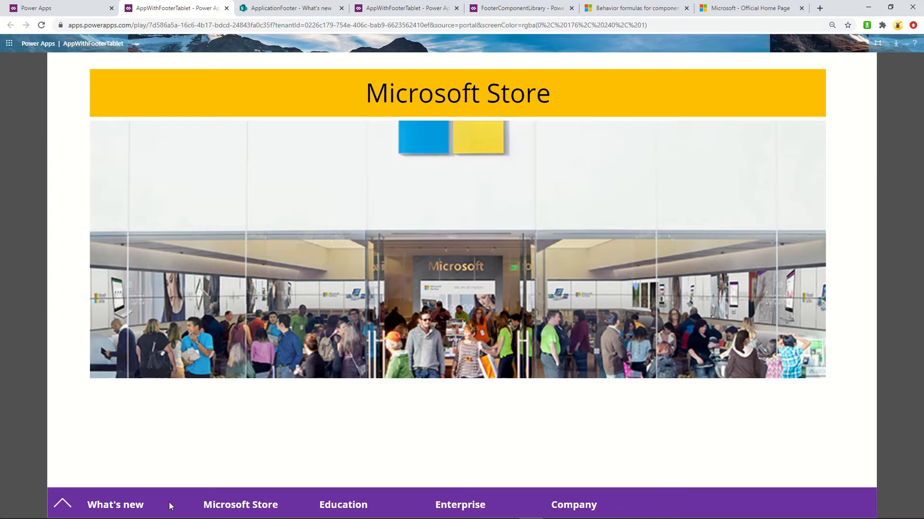
Test the footer's screen navigation by visiting the Education, Enterprise, Company, Microsoft Store and What's new screens
left_click(332, 503)
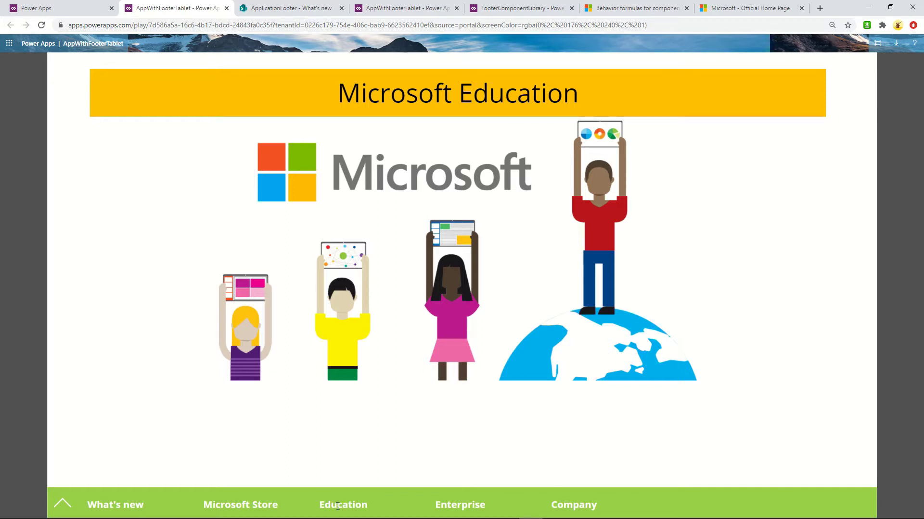
left_click(473, 507)
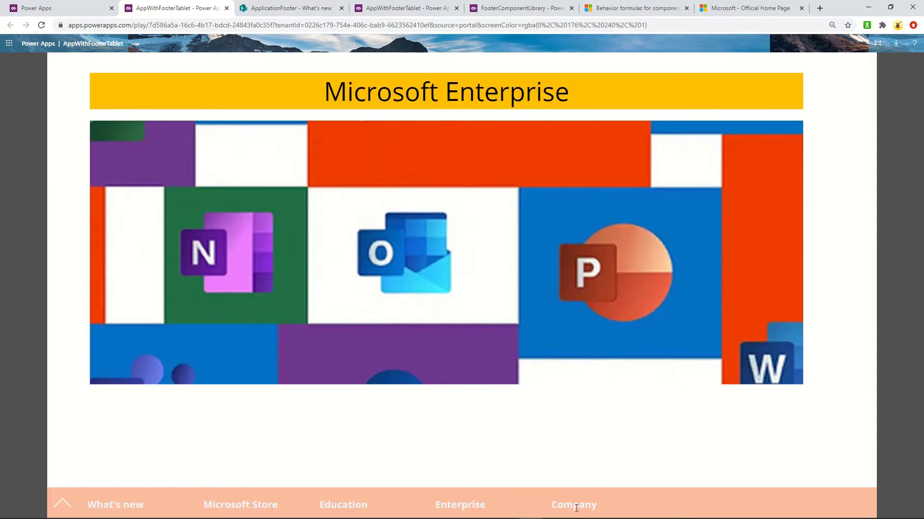
left_click(577, 509)
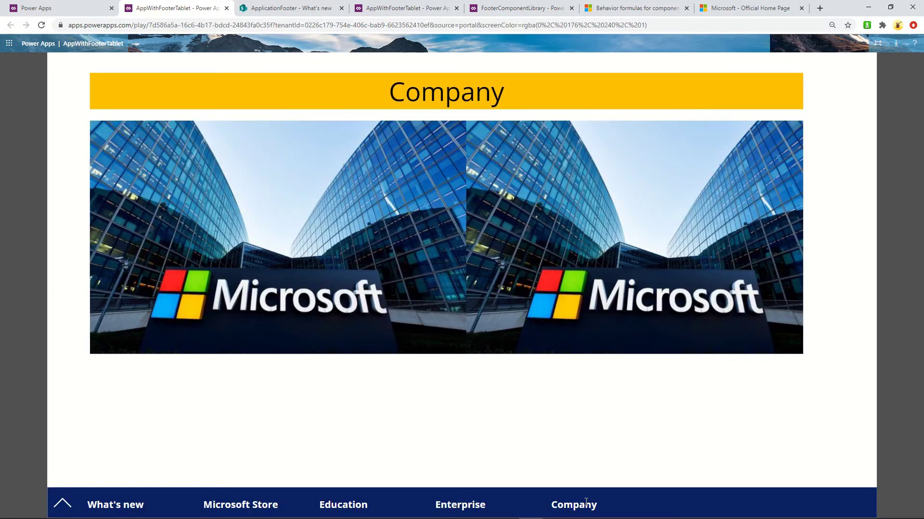
left_click(262, 505)
left_click(120, 506)
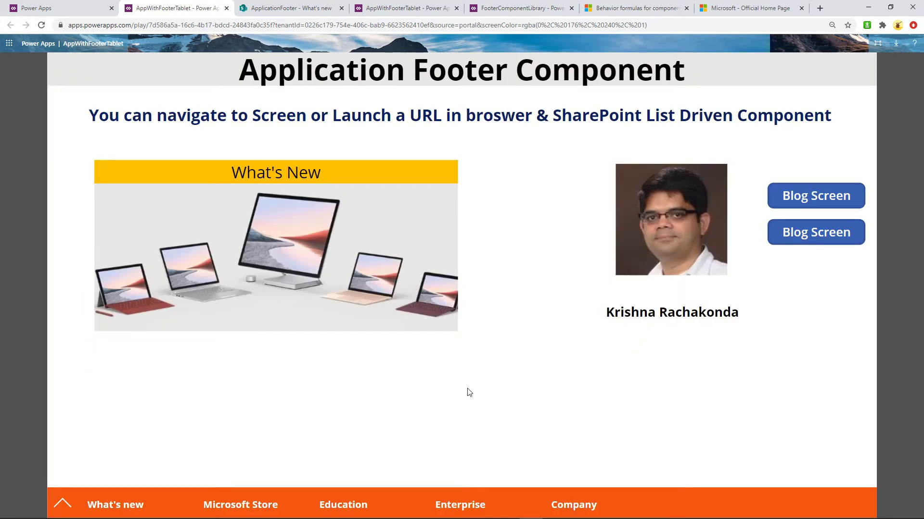
Expand the footer, launch the Surface Duo link under What's new, and close the launched page
left_click(65, 505)
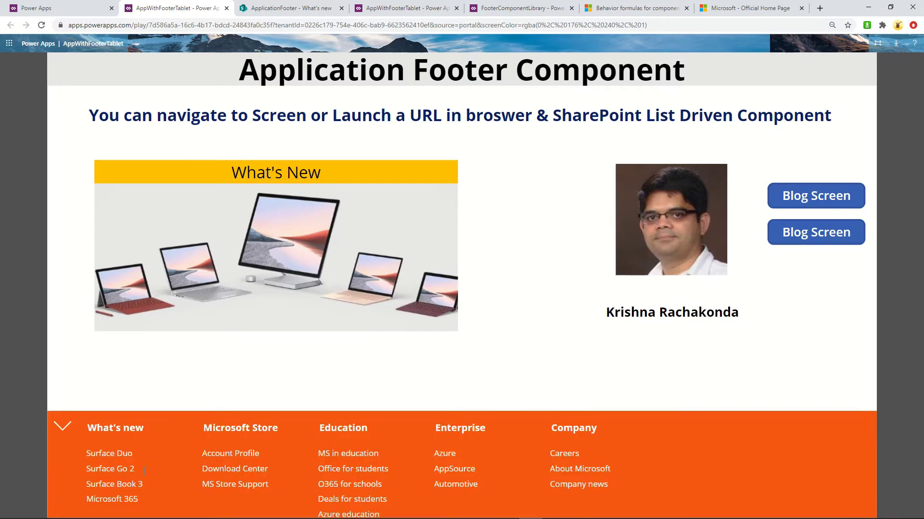
left_click(120, 454)
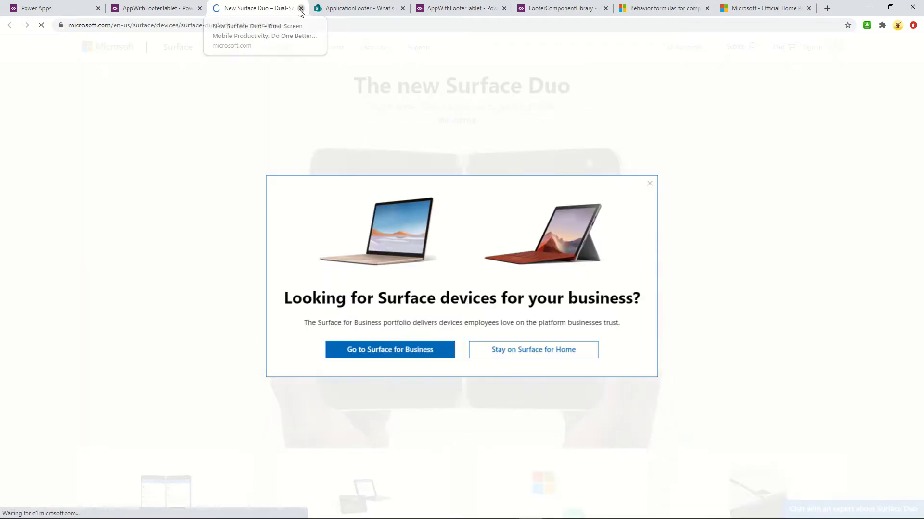
left_click(301, 9)
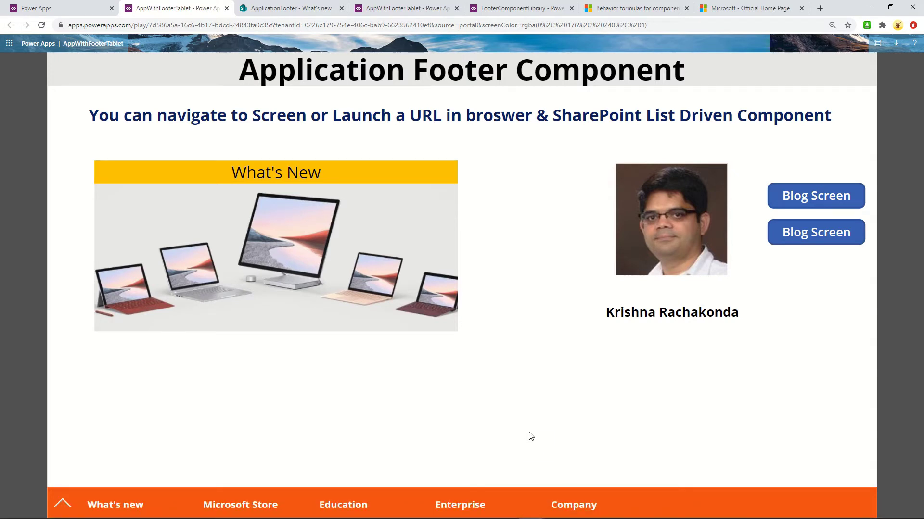
Review the ApplicationFooter SharePoint list, and expand and collapse the running app's footer to compare its headers and links
left_click(300, 9)
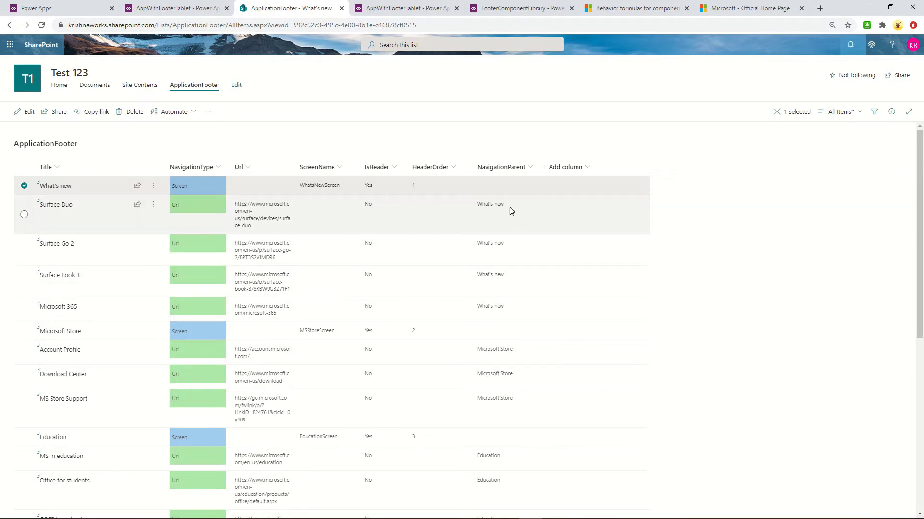
left_click(198, 7)
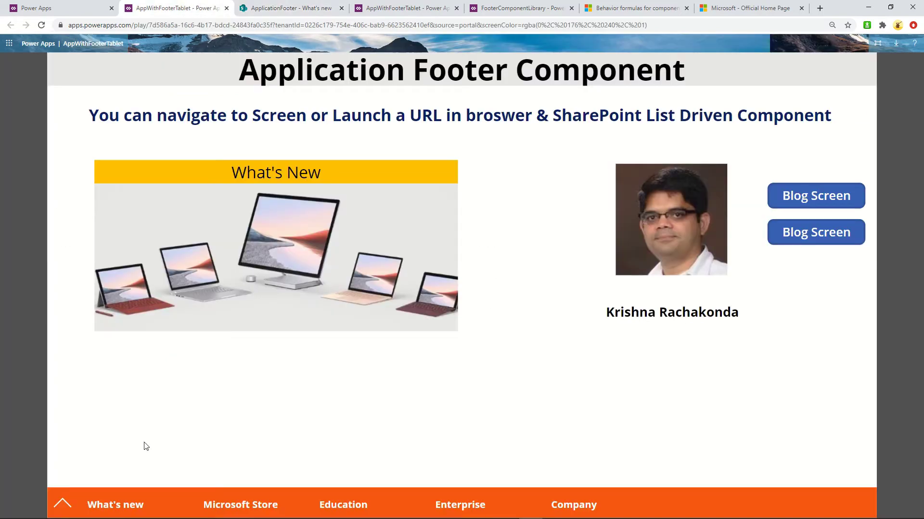
left_click(62, 504)
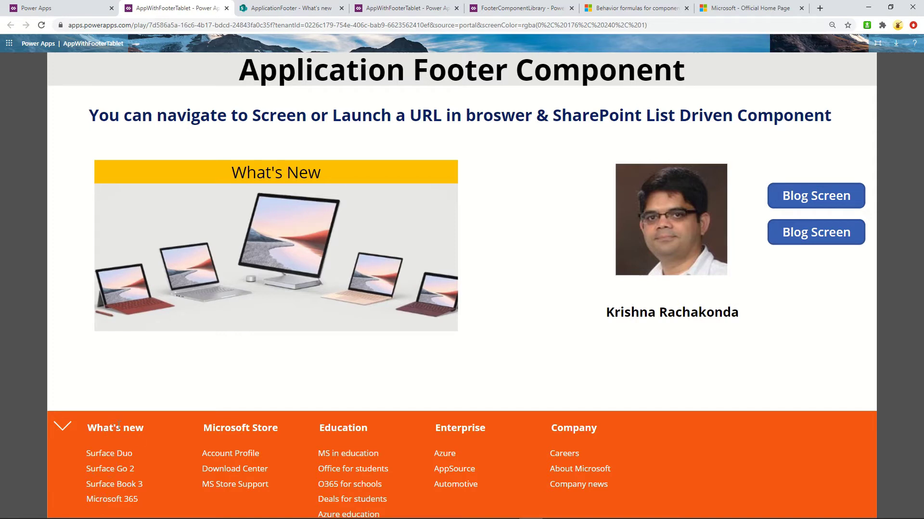
left_click(63, 427)
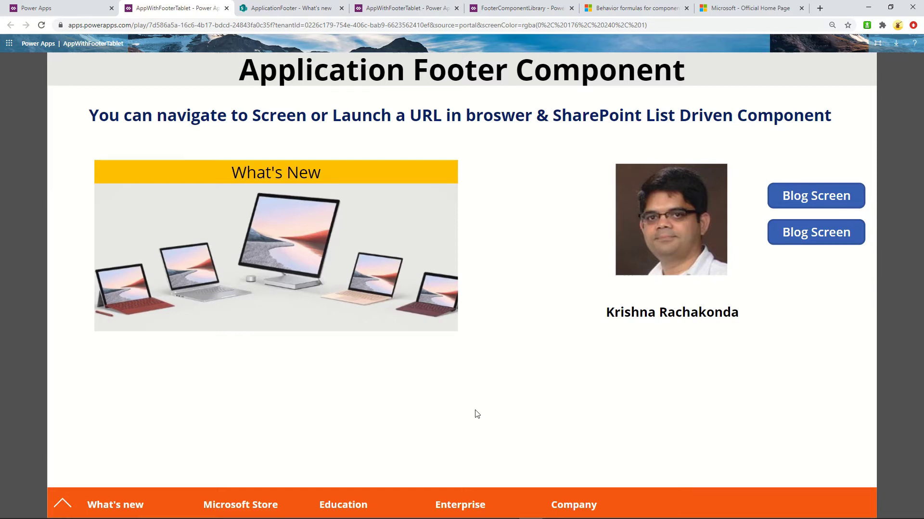
Switch to the FooterComponentLibrary editor and inspect the galFooterItems and galFooter galleries and the lblFooterTitle and lblChildNavItem labels in AppFooter
left_click(525, 8)
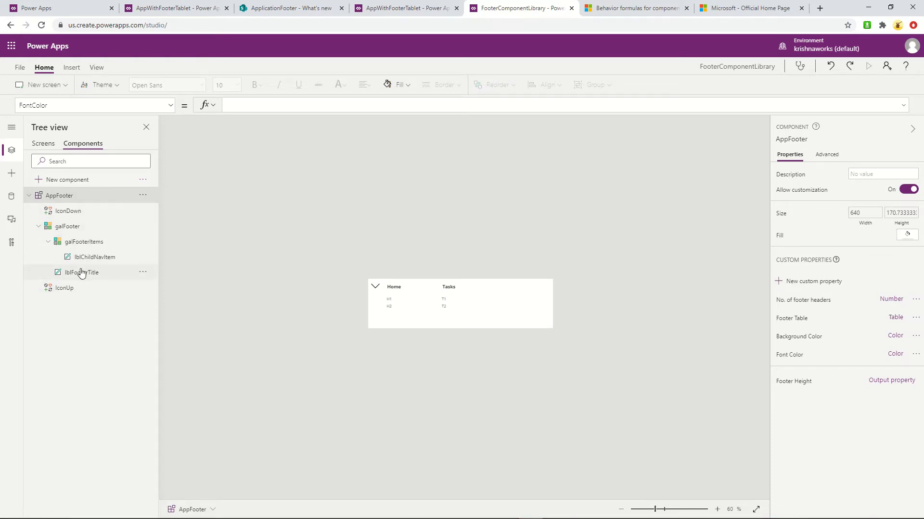
left_click(85, 244)
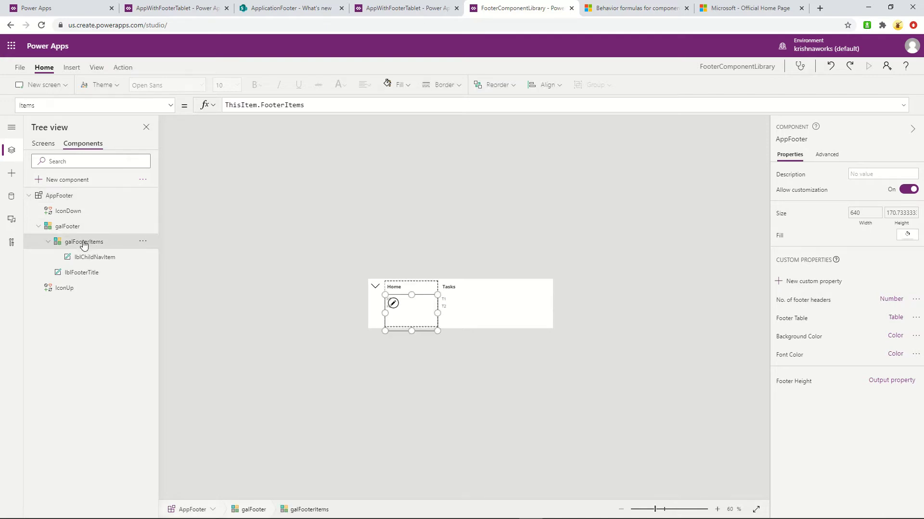
left_click(79, 227)
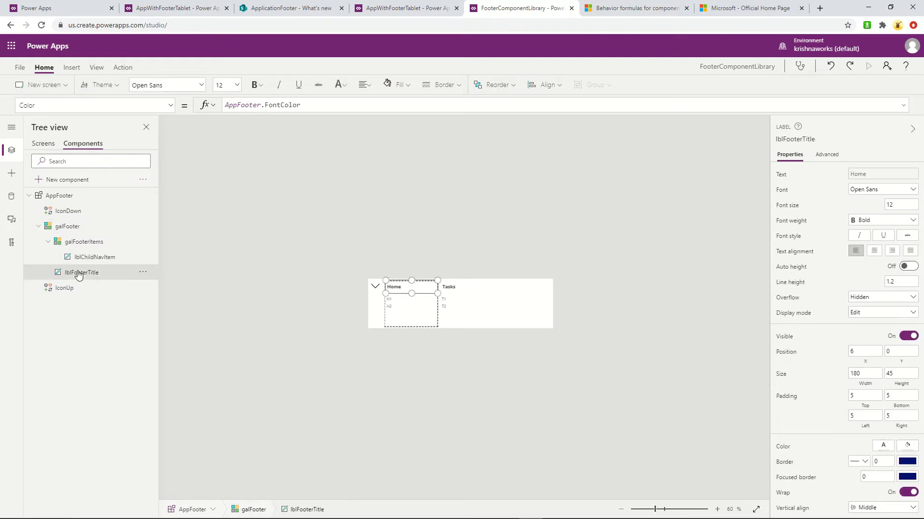
left_click(84, 243)
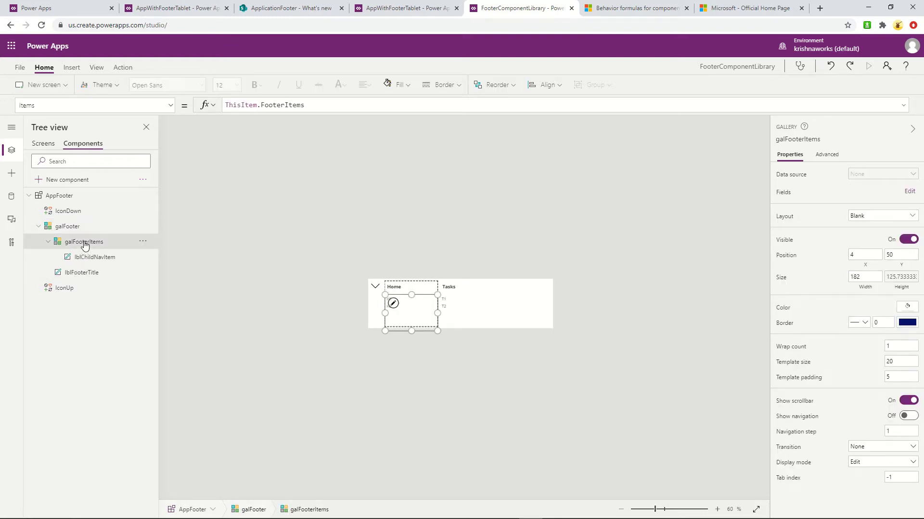
left_click(96, 258)
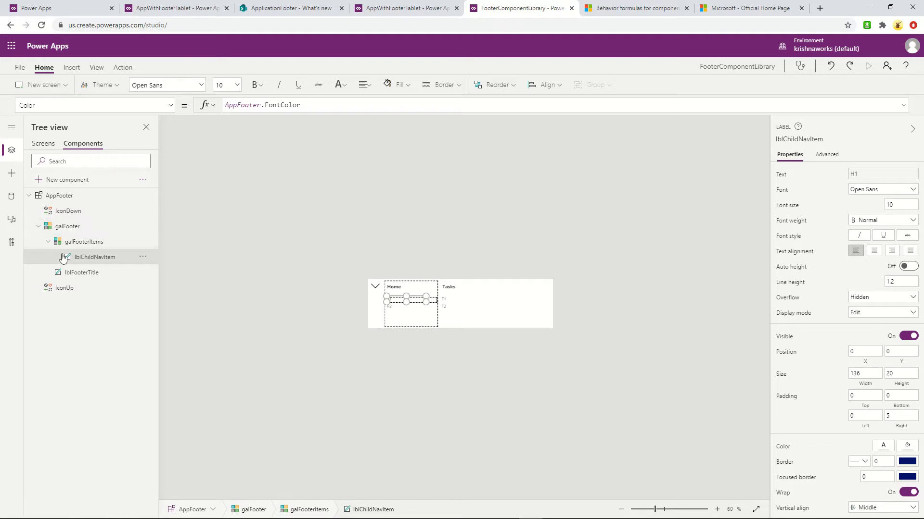
Review AppFooter's custom properties and the Items formulas of the galFooter and galFooterItems galleries
left_click(67, 196)
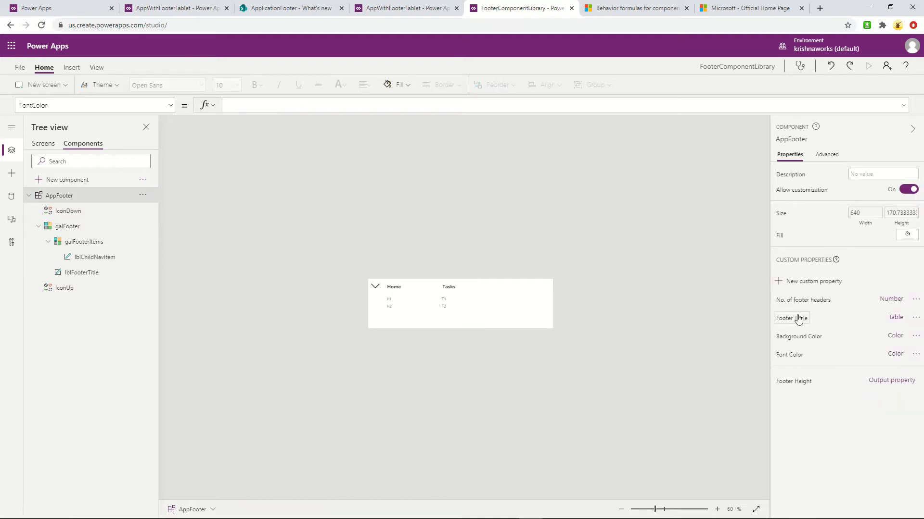
left_click(87, 229)
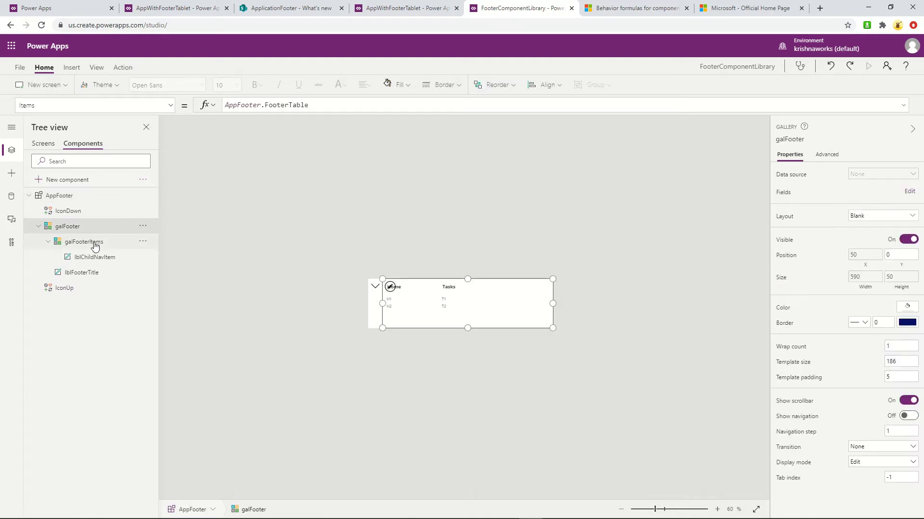
left_click(94, 245)
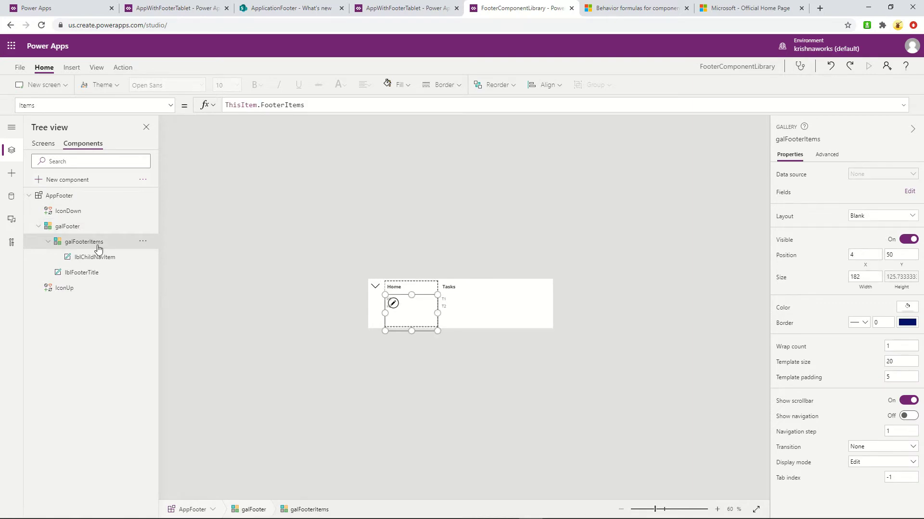
left_click(82, 231)
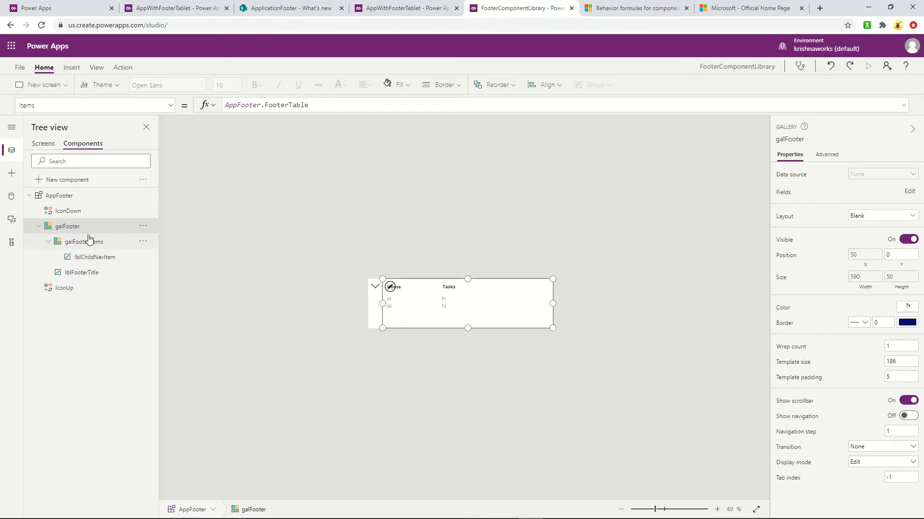
Compare the OnSelect formulas of the IconUp and IconDown icons in the AppFooter component
left_click(67, 288)
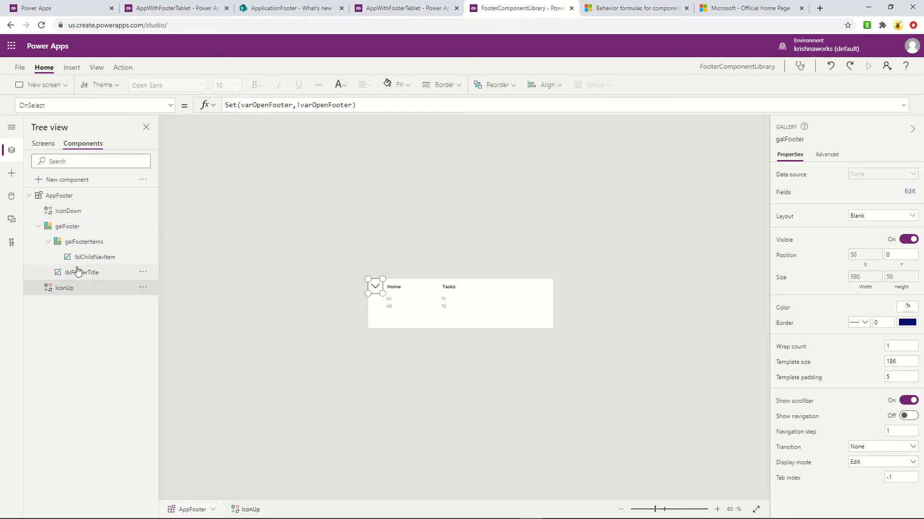
left_click(72, 213)
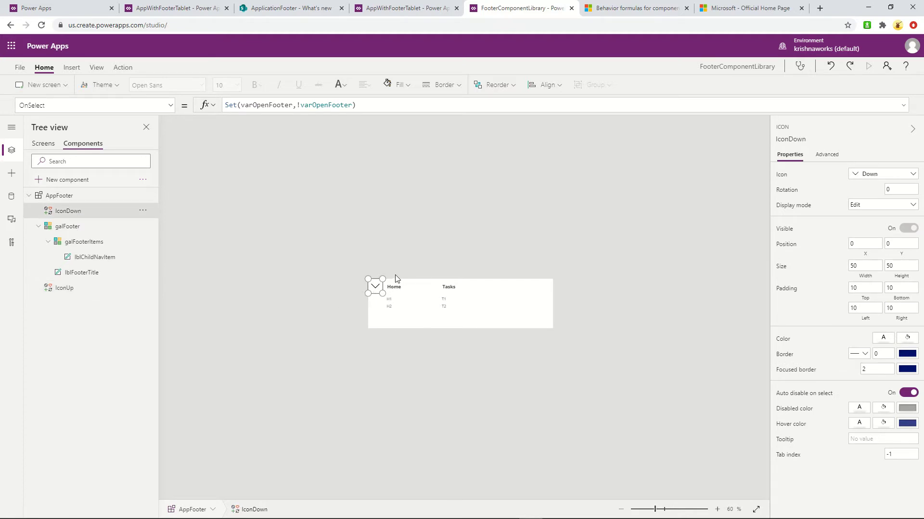
left_click(55, 292)
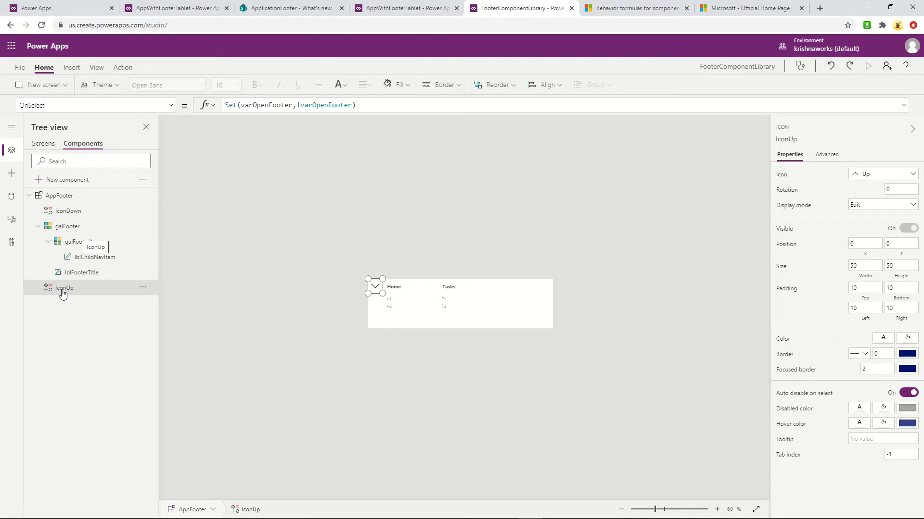
left_click(69, 212)
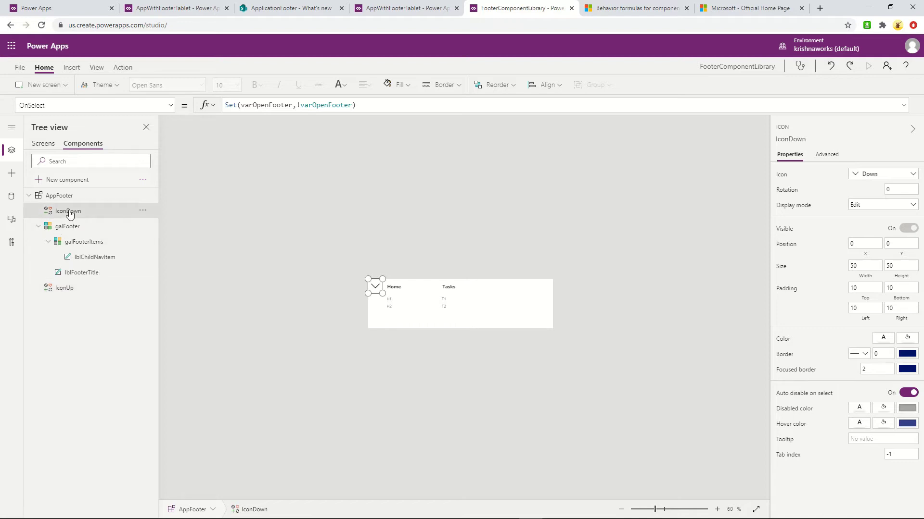
left_click(67, 289)
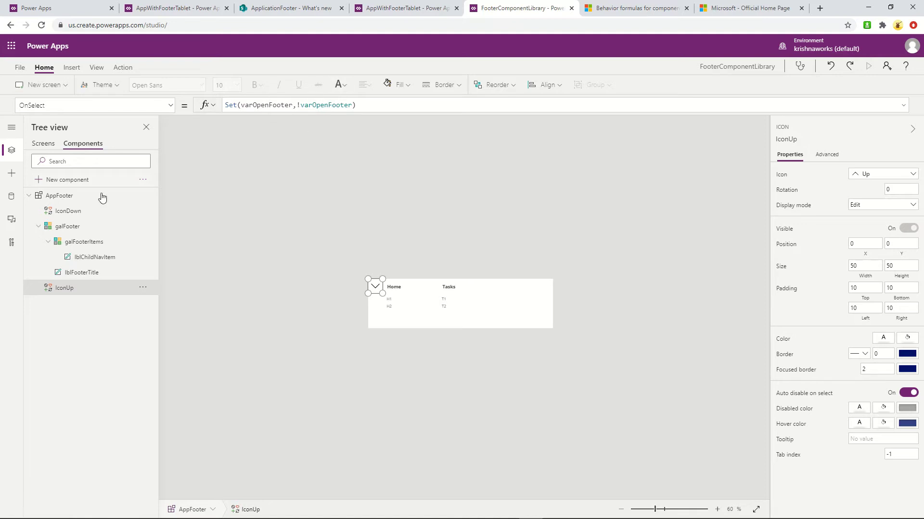
left_click(91, 215)
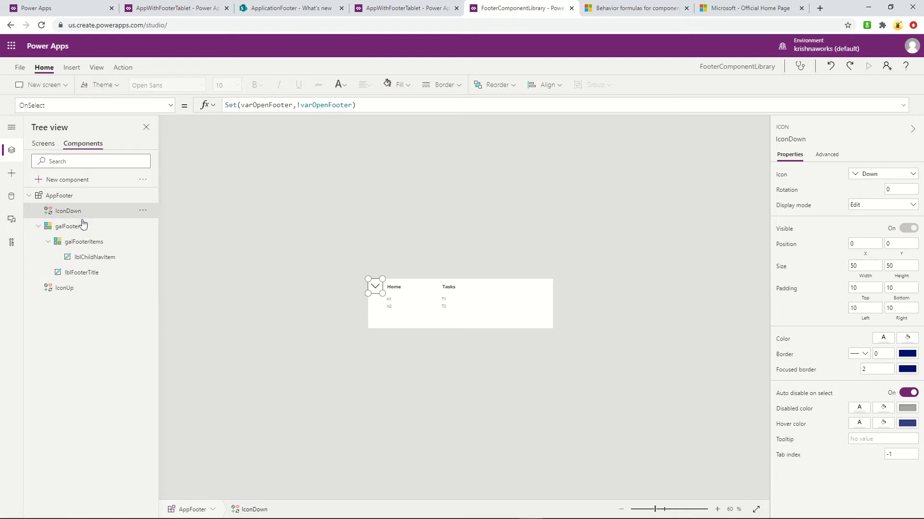
left_click(70, 291)
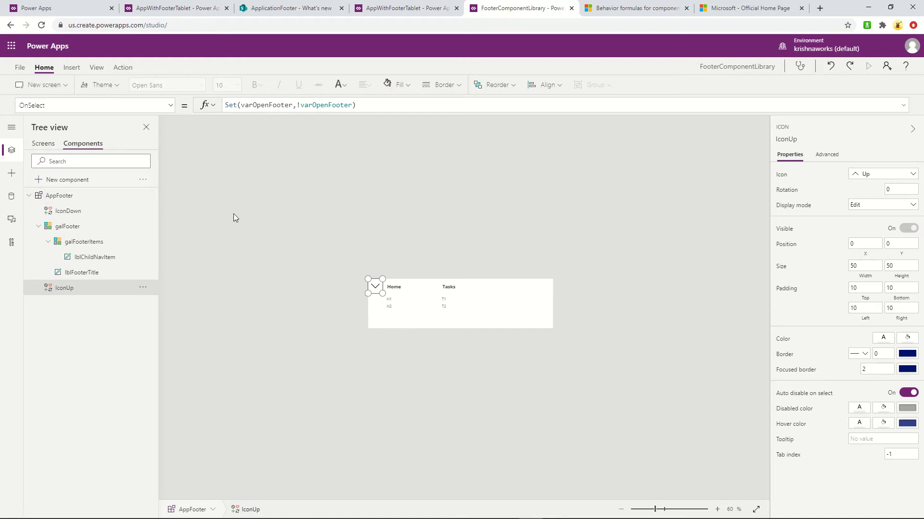
Show the formula of AppFooter's Footer Height output property
left_click(106, 196)
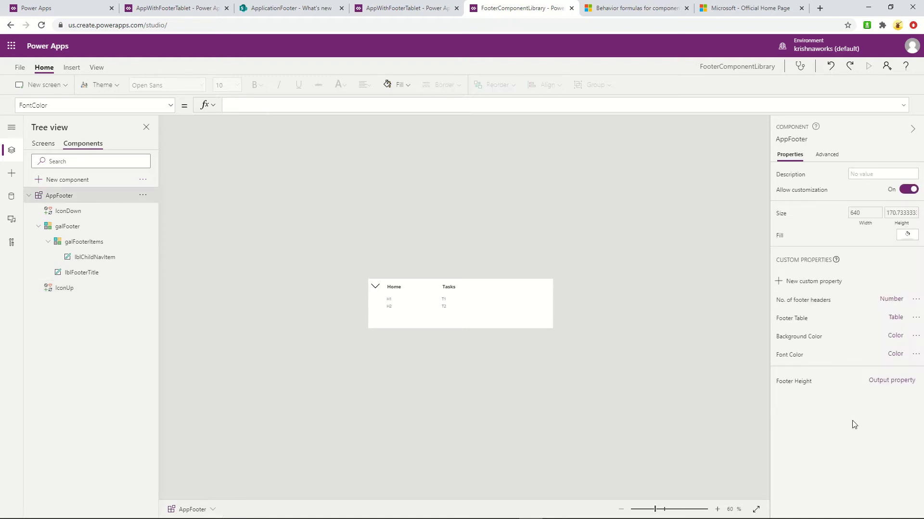
left_click(796, 382)
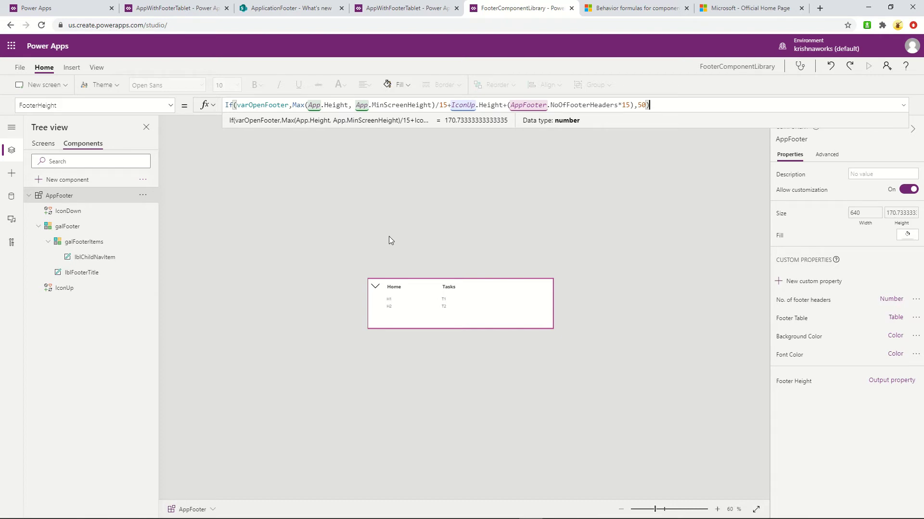
In the AppWithFooterTablet editor, collapse the expanded screens in the tree and select the AppFooterWhatsNew component on WhatsNewScreen
left_click(403, 11)
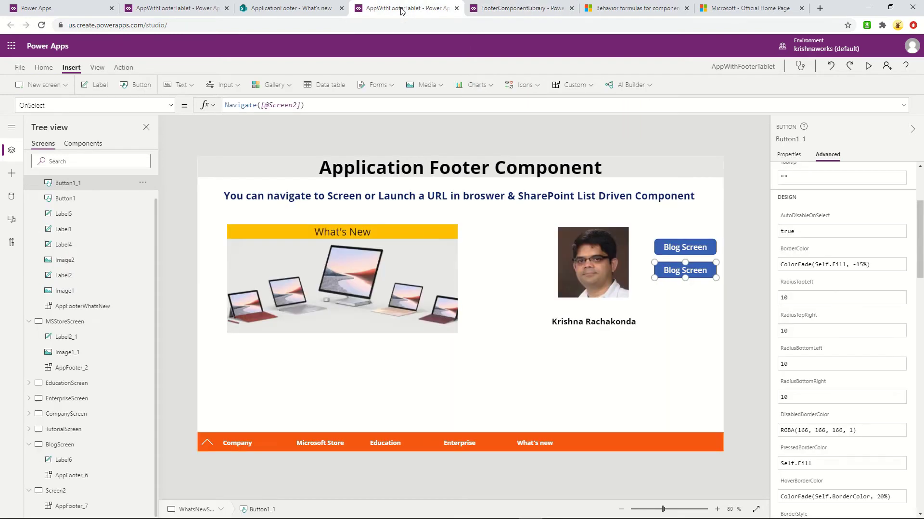
scroll(65, 207, "up", 1)
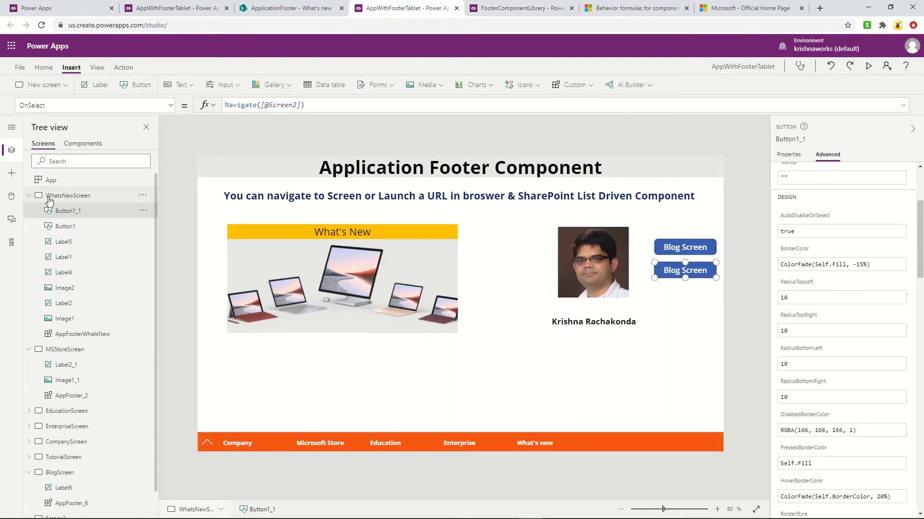
left_click(28, 197)
left_click(28, 210)
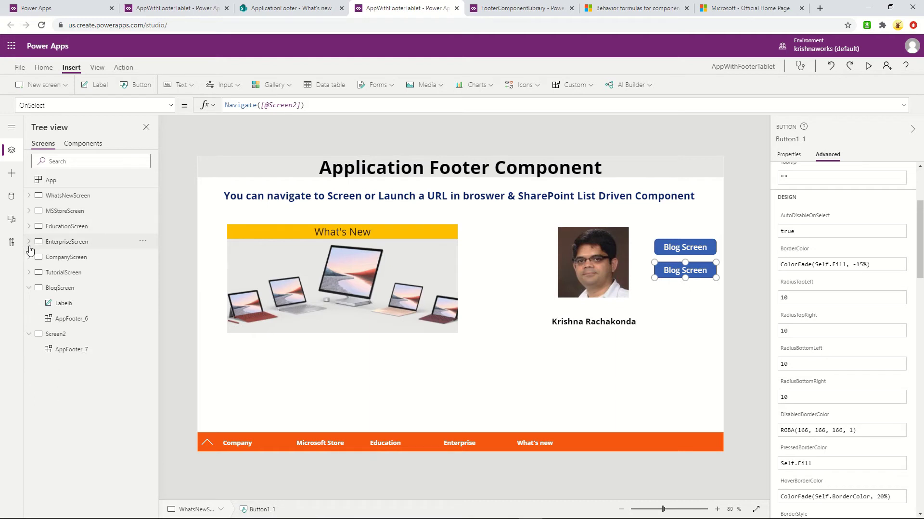
left_click(28, 288)
left_click(29, 304)
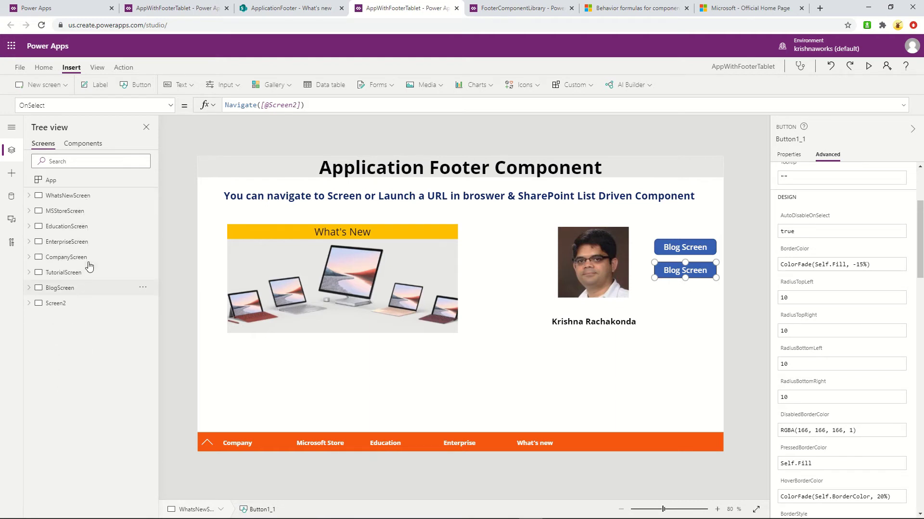
left_click(77, 198)
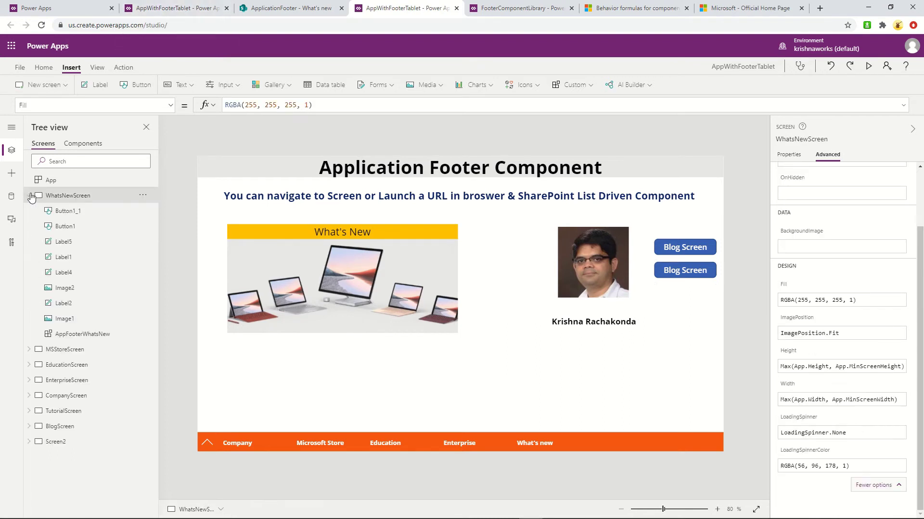
left_click(87, 336)
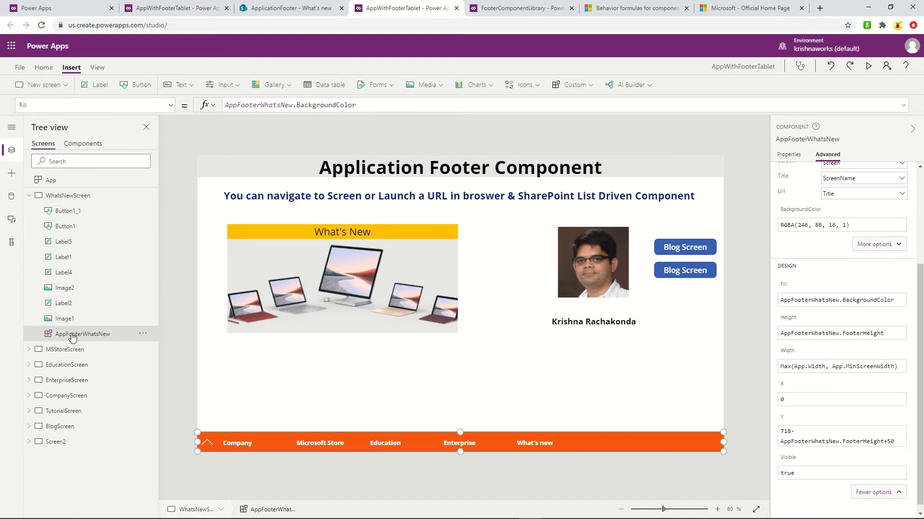
Expand MSStoreScreen in the tree and show the custom properties of the AppFooterWhatsNew component
left_click(29, 350)
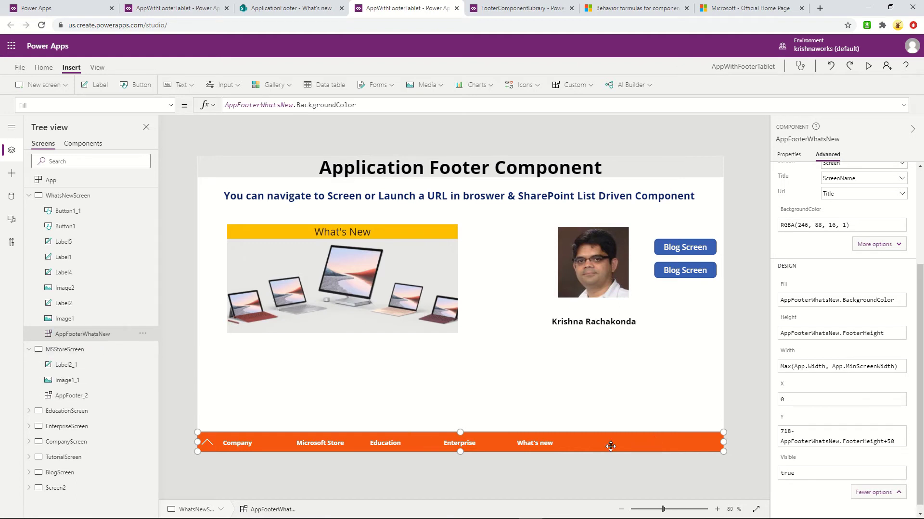
left_click(788, 155)
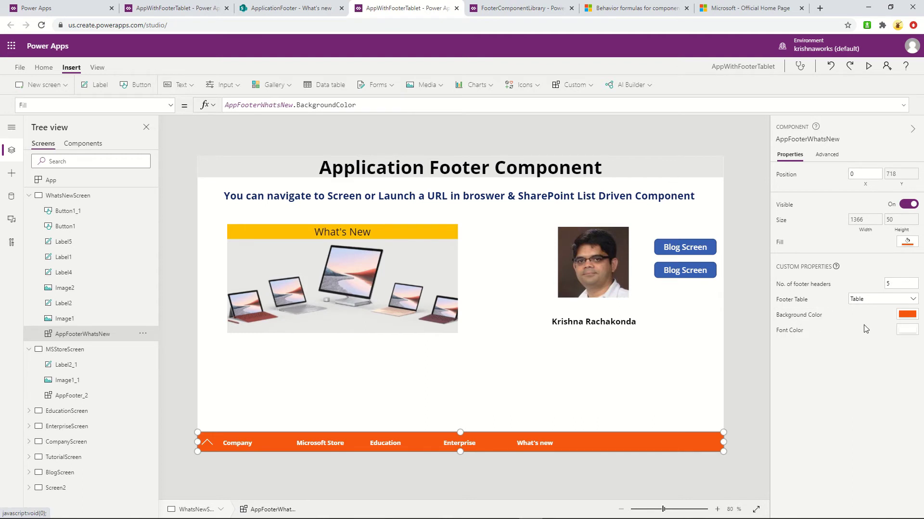
Open the App's full OnStart formula and examine how colAppFooter1 is collected from the ApplicationFooter list
left_click(82, 182)
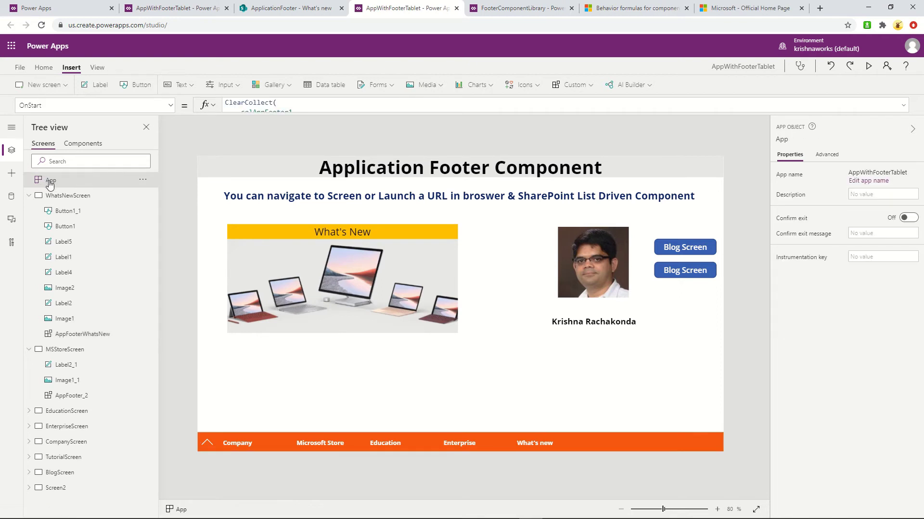
left_click(903, 106)
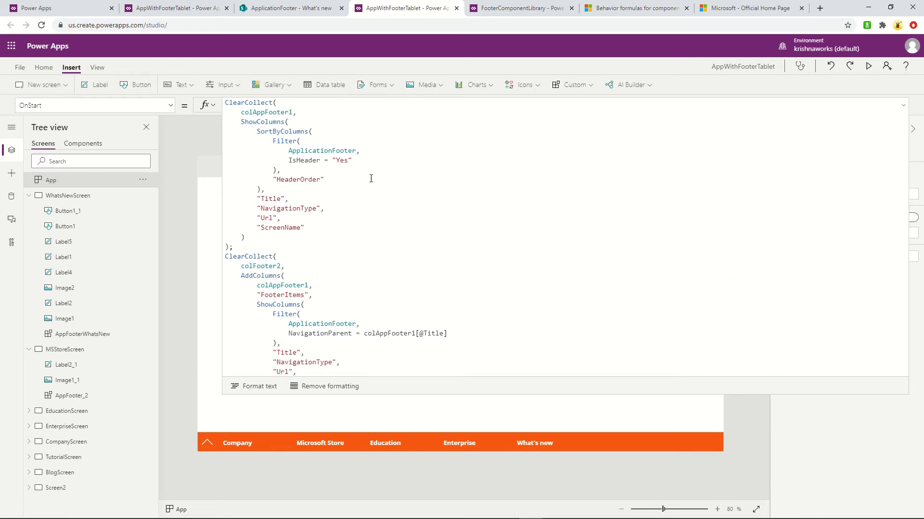
left_click(325, 150)
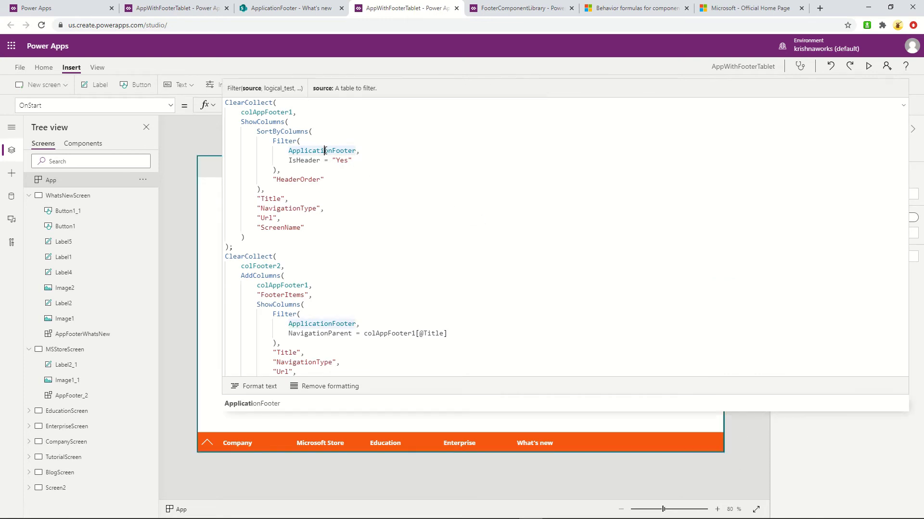
double_click(325, 150)
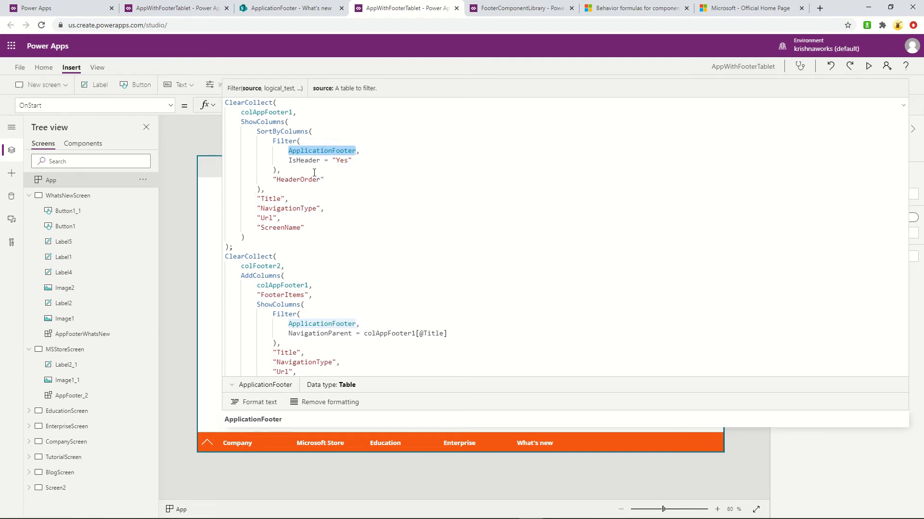
double_click(264, 111)
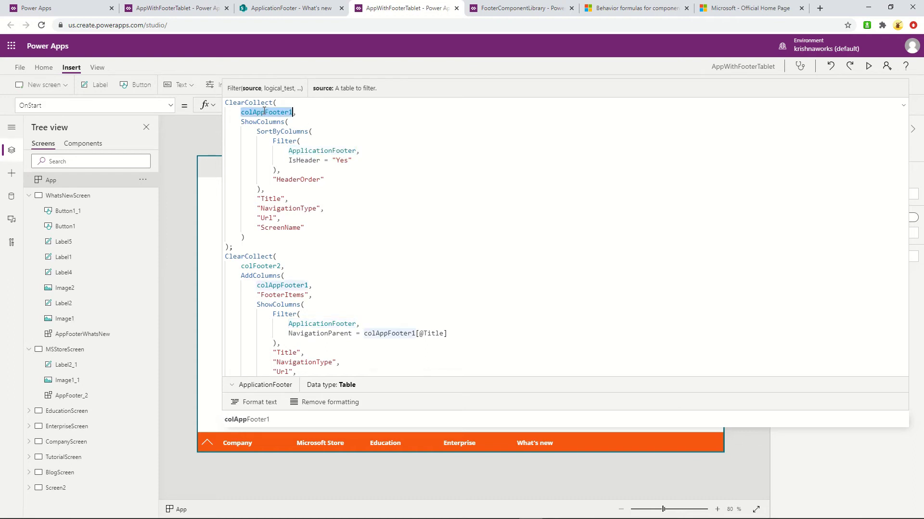
scroll(427, 257, "down", 3)
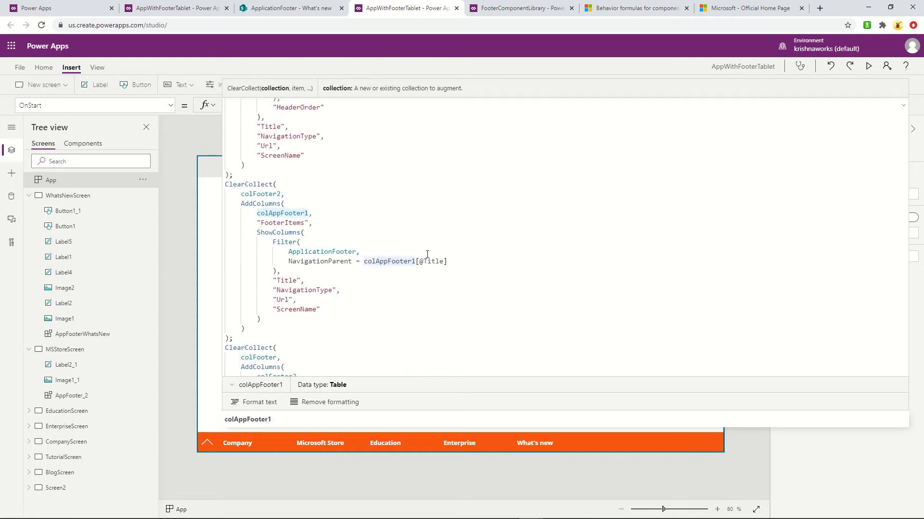
Examine the AddColumns part of OnStart that builds colFooter2 with the FooterItems column
double_click(262, 157)
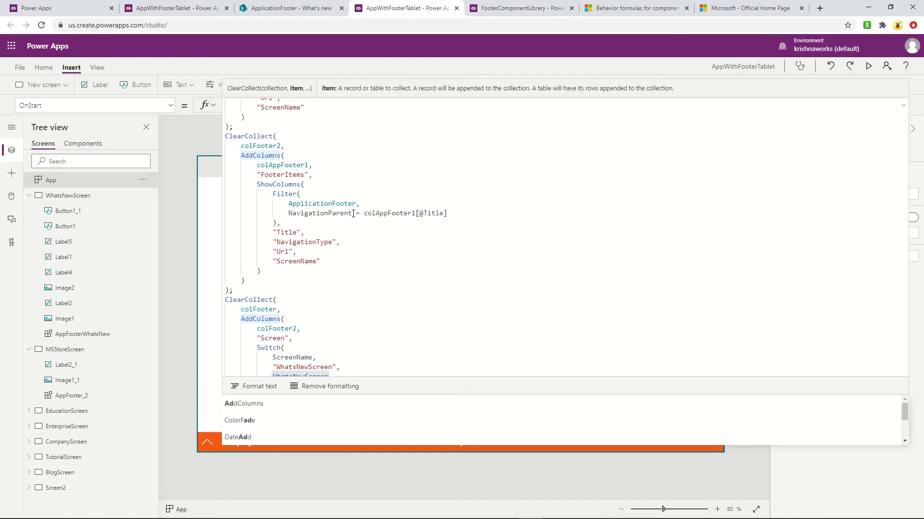
left_click(265, 146)
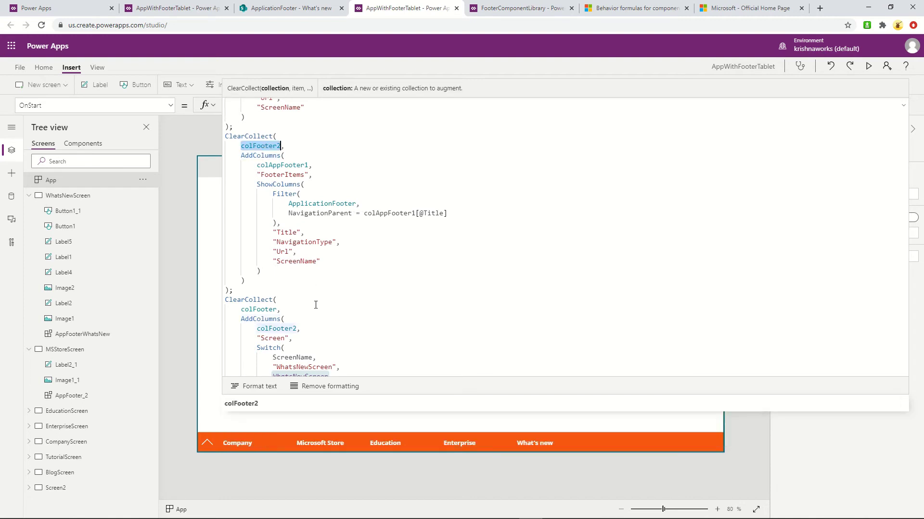
scroll(329, 291, "down", 5)
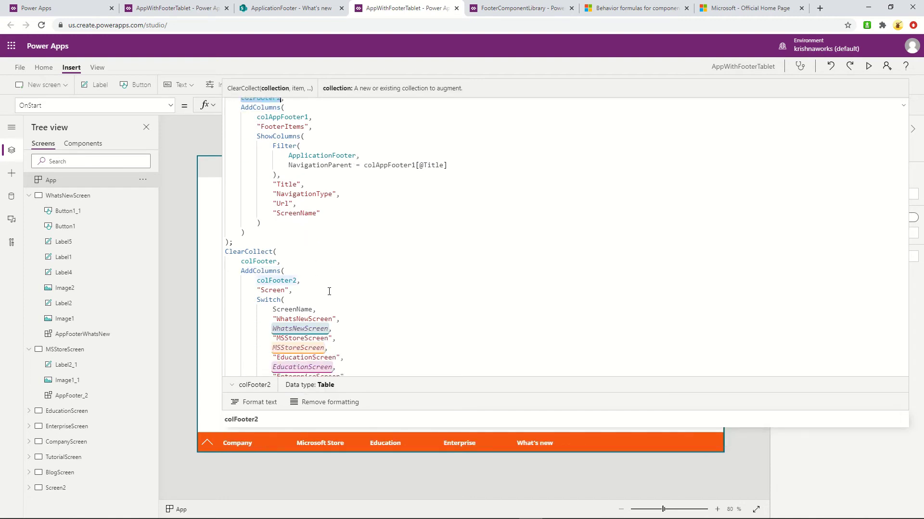
Check the ScreenName column in the ApplicationFooter SharePoint list, and return to the OnStart formula in the app editor
left_click(305, 15)
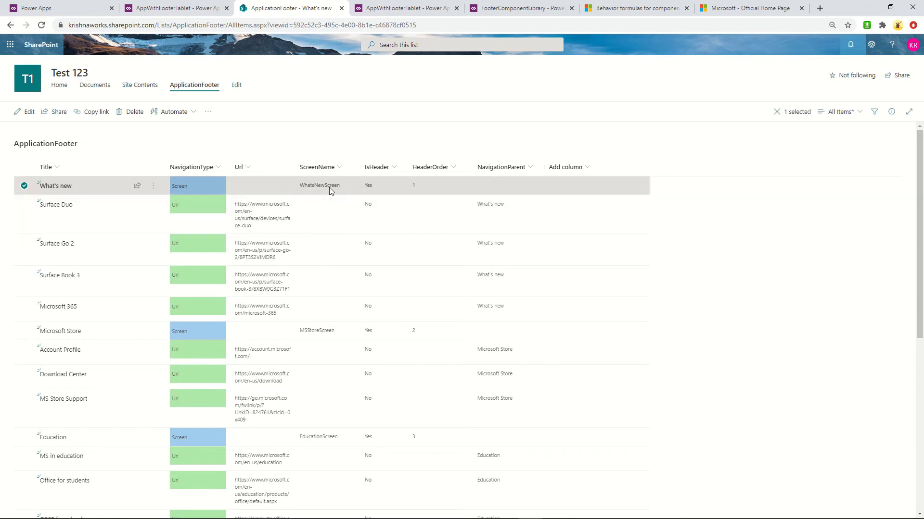
left_click(399, 8)
scroll(380, 253, "down", 1)
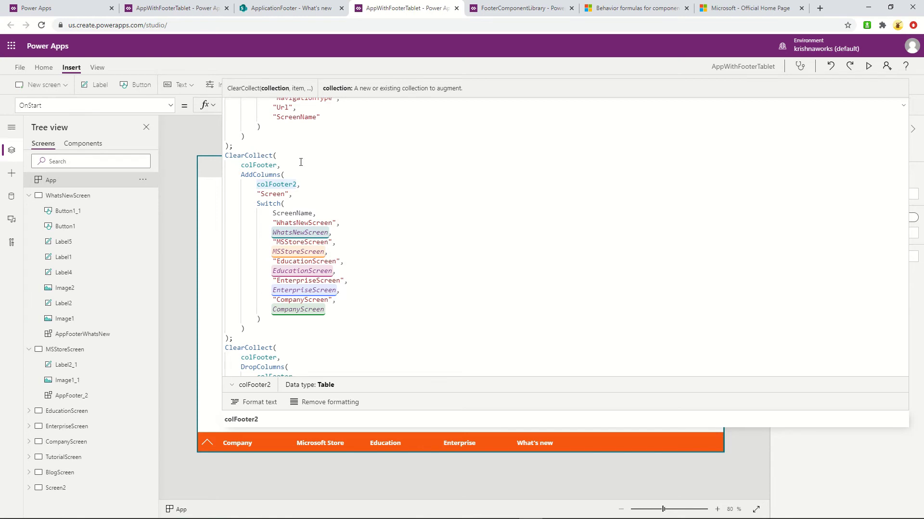
Examine how OnStart builds colFooter from colFooter2, adding a Screen column through a Switch on ScreenName
scroll(267, 164, "up", 5)
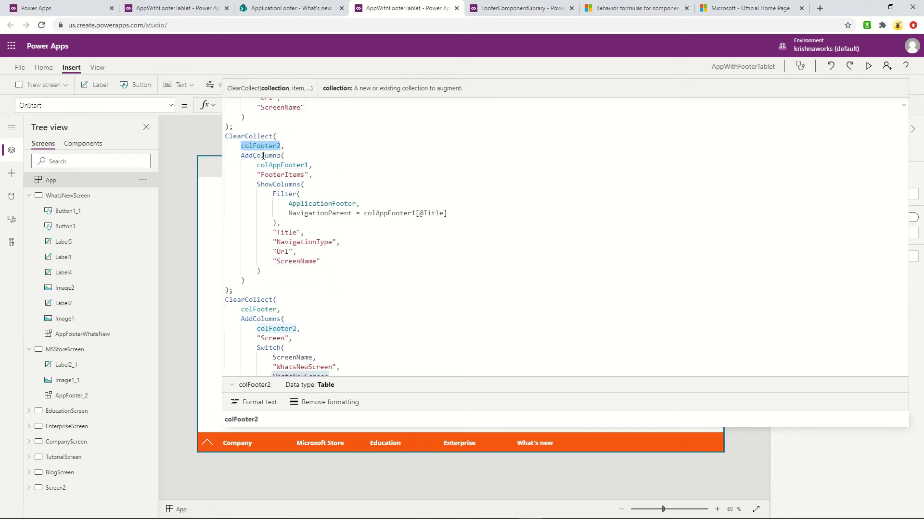
scroll(338, 301, "down", 3)
left_click(259, 213)
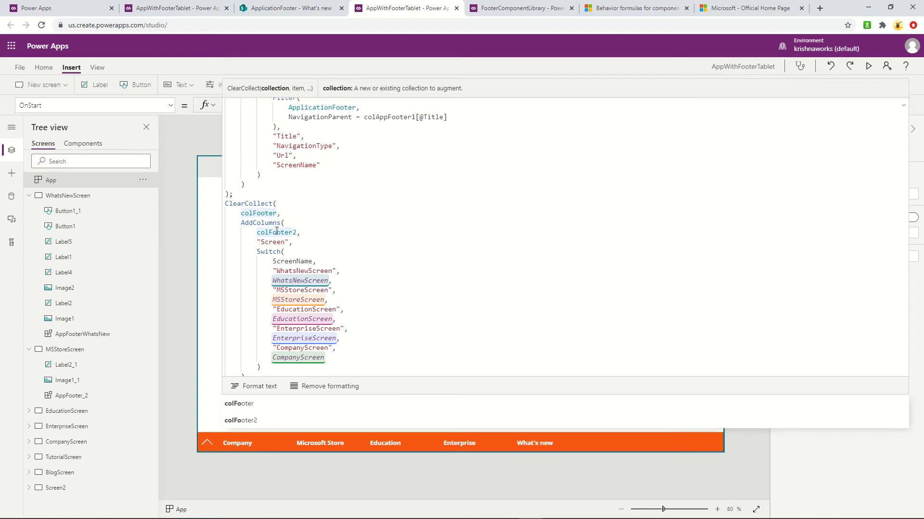
left_click(269, 223)
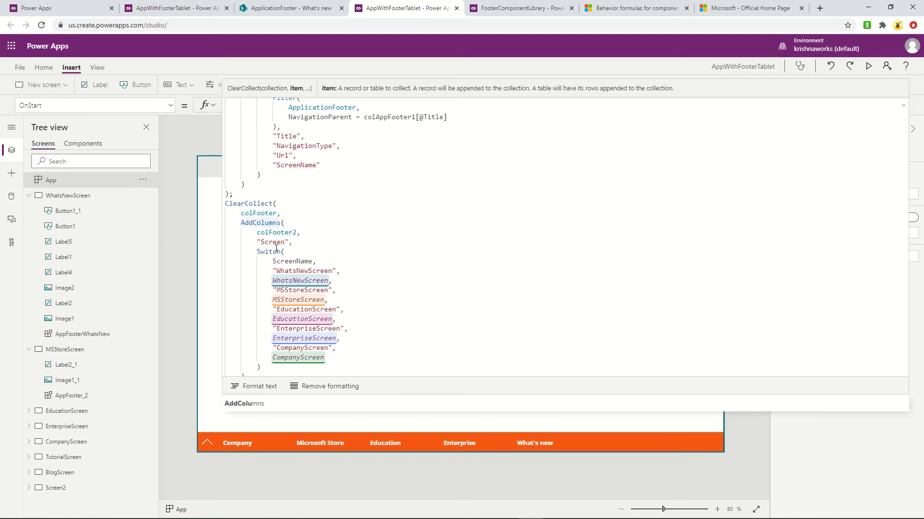
left_click(274, 241)
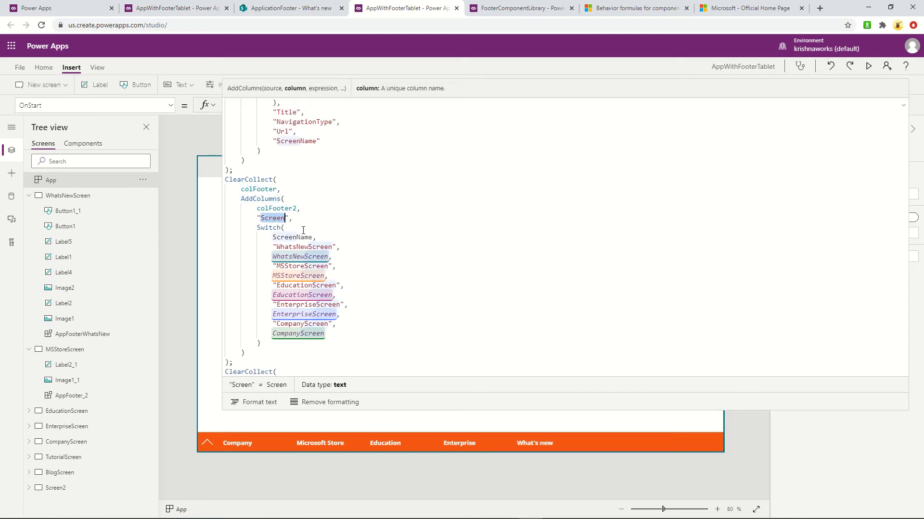
left_click(285, 238)
left_click(280, 209)
left_click(294, 237)
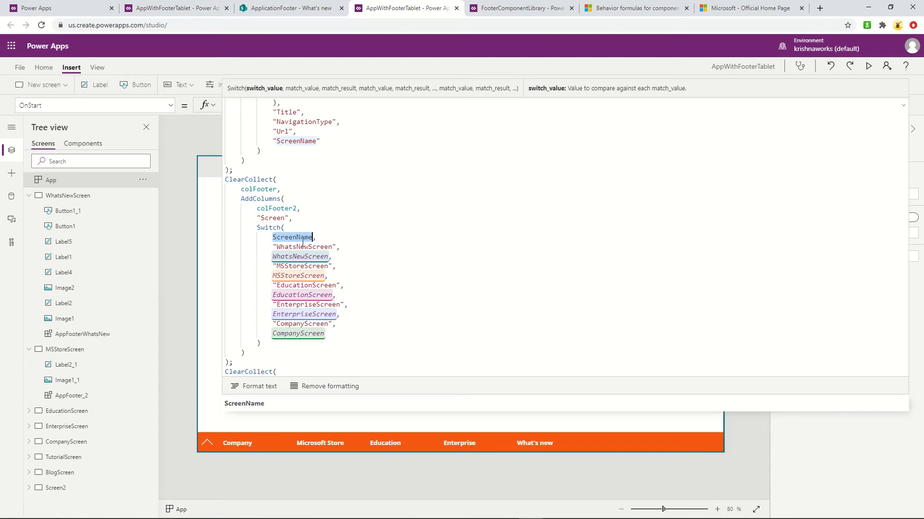
left_click(309, 246)
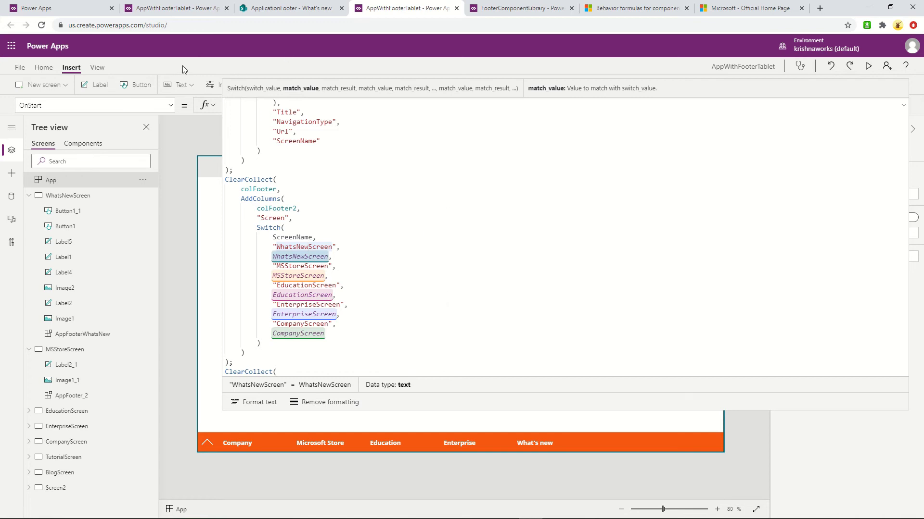
Preview the colFooter collection and the nested FooterItems table of its Company row, and return to the editor
left_click(98, 68)
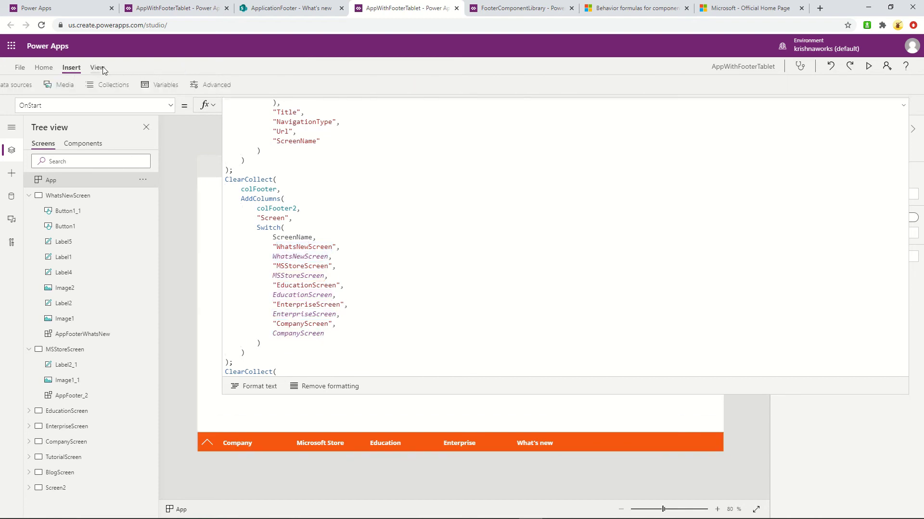
left_click(142, 89)
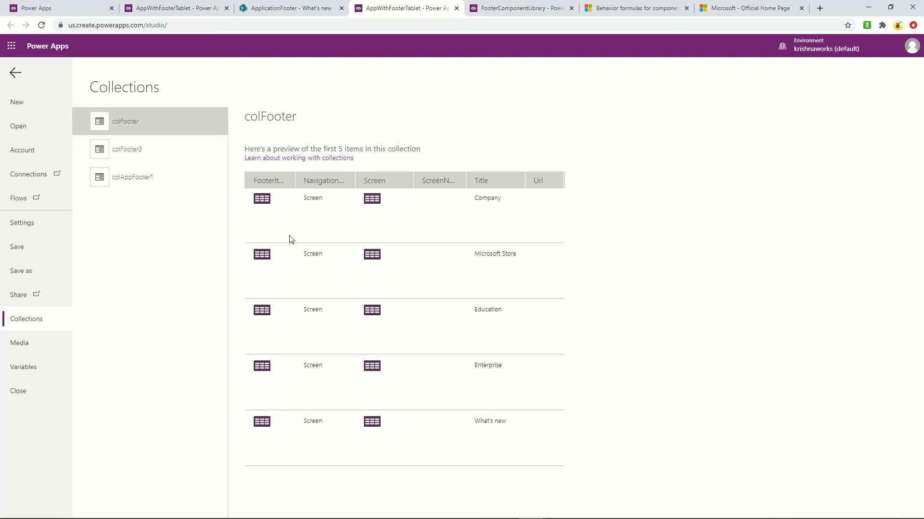
left_click(266, 203)
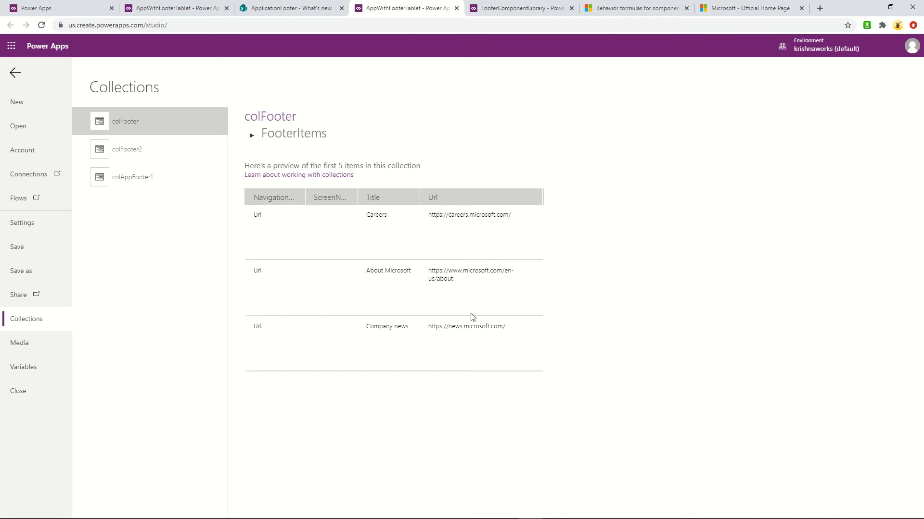
left_click(15, 73)
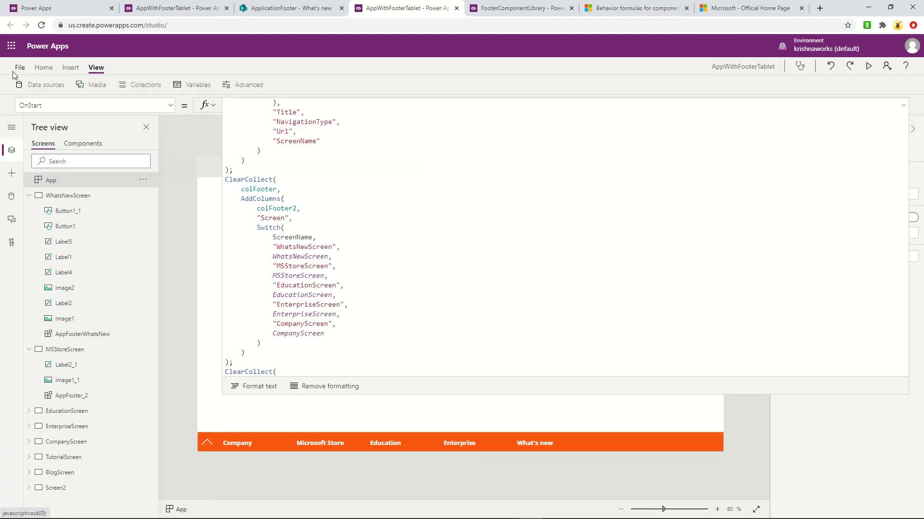
Collapse the OnStart formula and the expanded WhatsNewScreen and MSStoreScreen in the tree
left_click(903, 106)
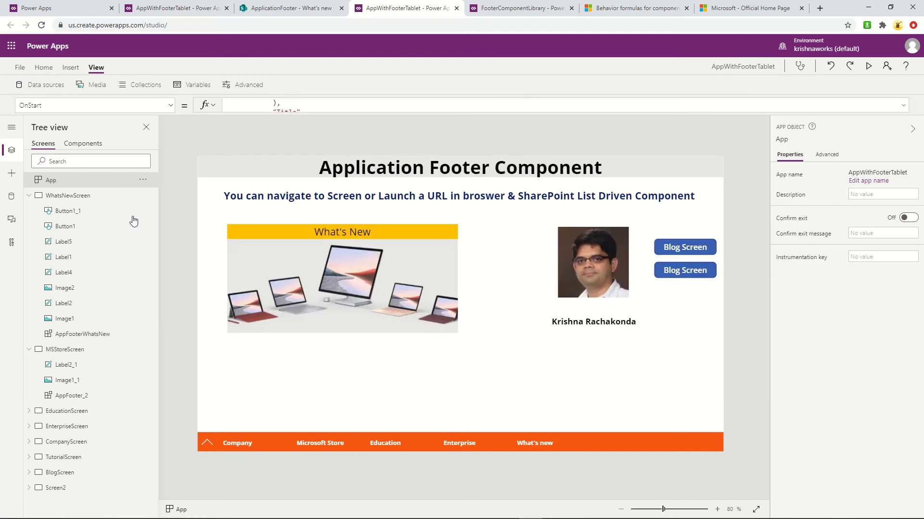
left_click(29, 196)
left_click(29, 211)
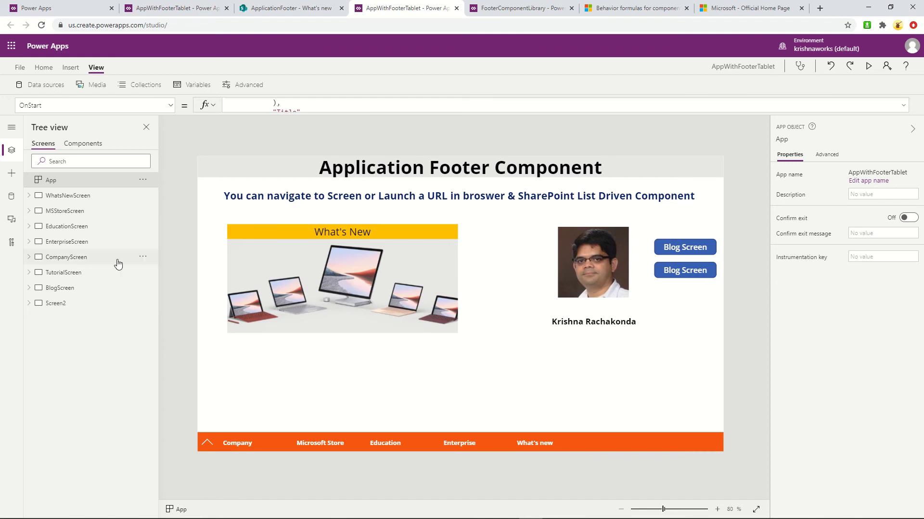
Show the import option for the app's components, and return to the list of screens
left_click(96, 145)
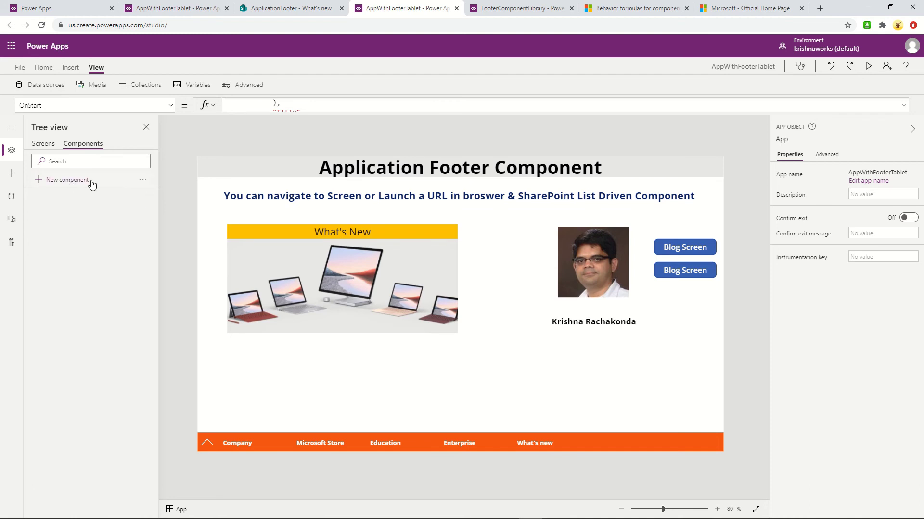
left_click(144, 181)
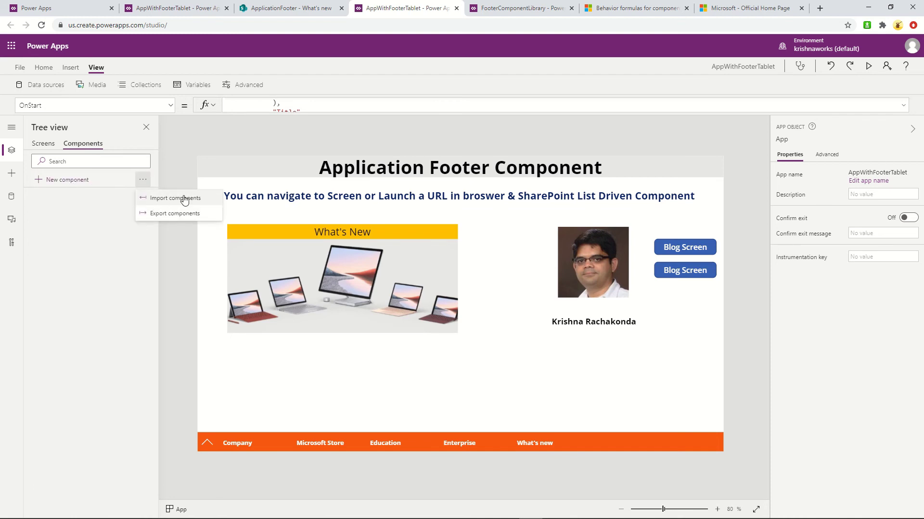
left_click(44, 144)
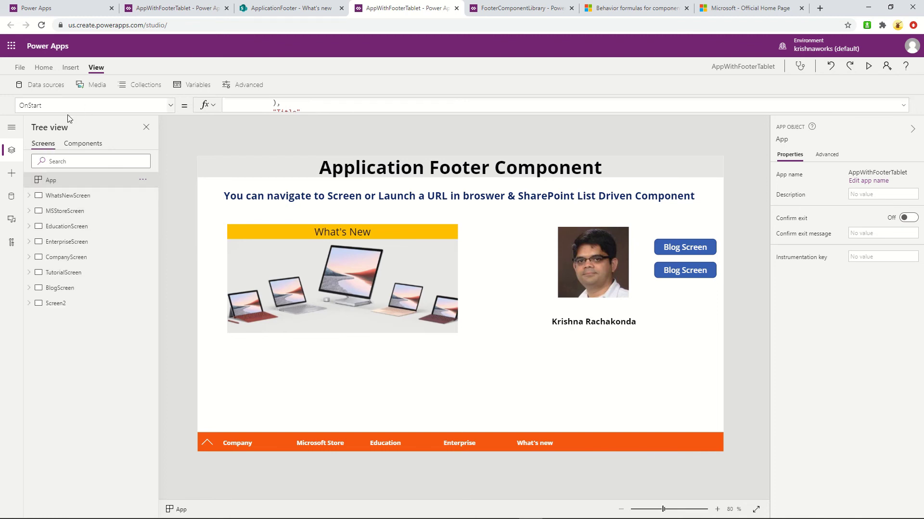
Add a blank screen and place the AppFooter library component along its bottom edge, at Y about 716
left_click(70, 69)
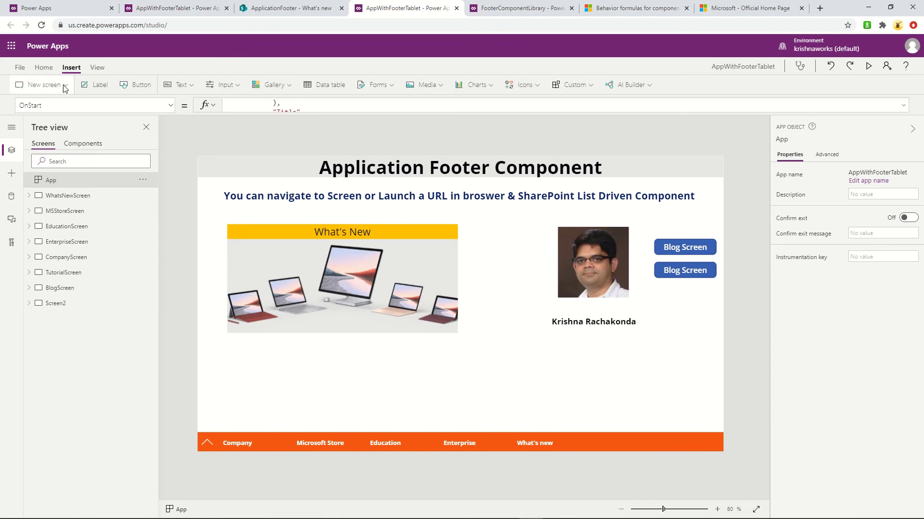
left_click(66, 86)
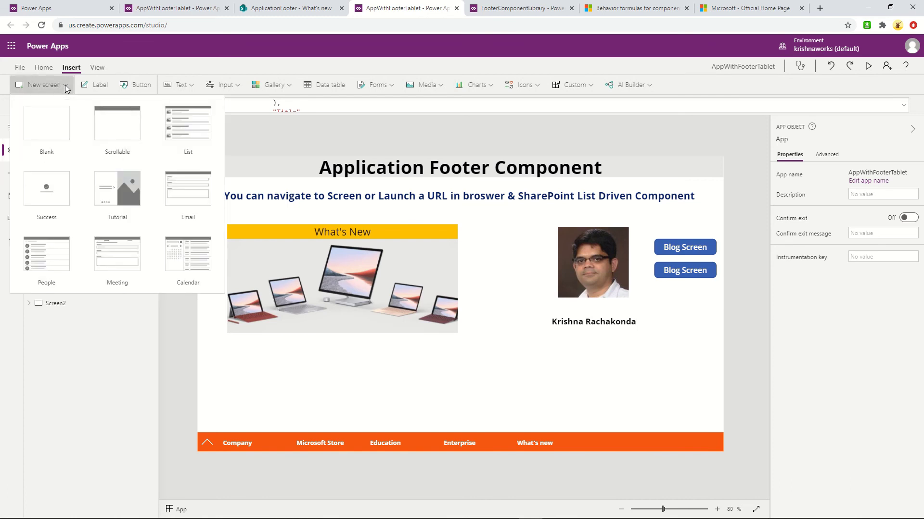
left_click(50, 123)
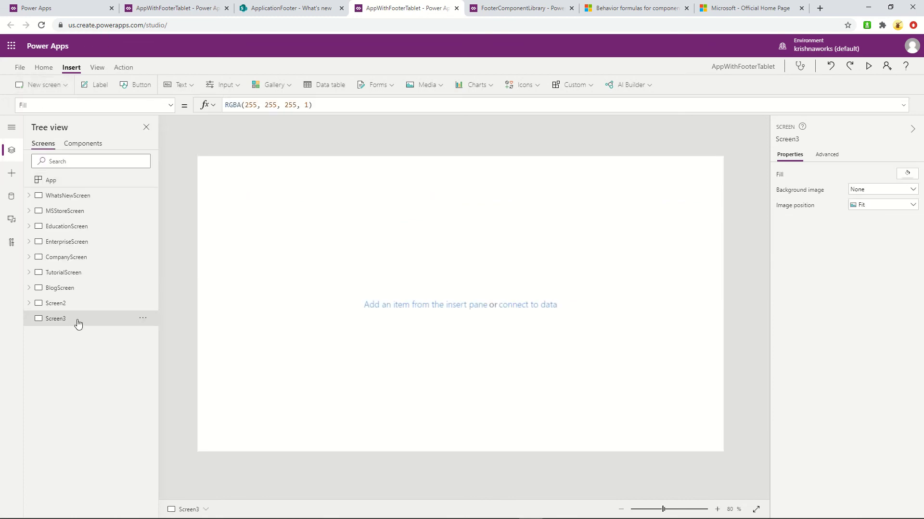
left_click(11, 173)
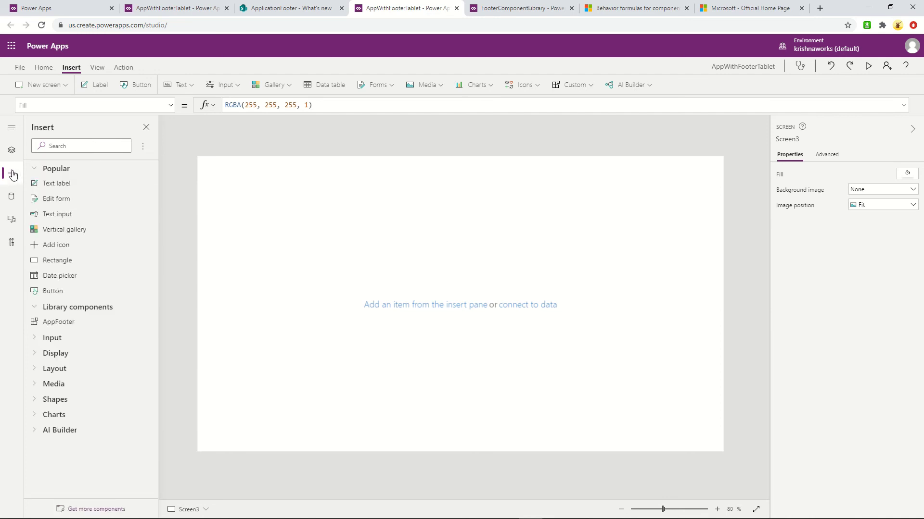
left_click(73, 324)
left_click_drag(412, 171, 435, 444)
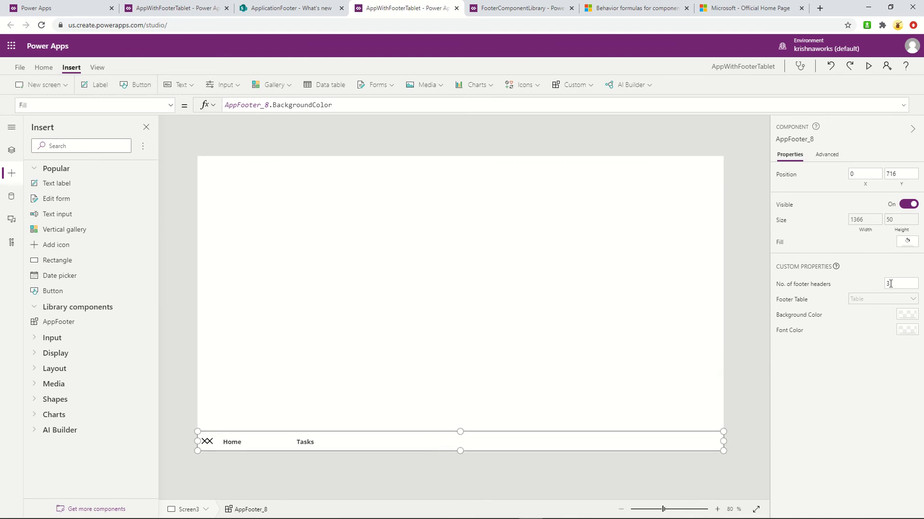
Set the new footer's number of footer headers to 5 and its Footer Table to colFooter
left_click(908, 283)
type("5")
key("Return")
left_click(885, 299)
left_click(345, 106)
key("ctrl+a")
key("BackSpace")
type("col")
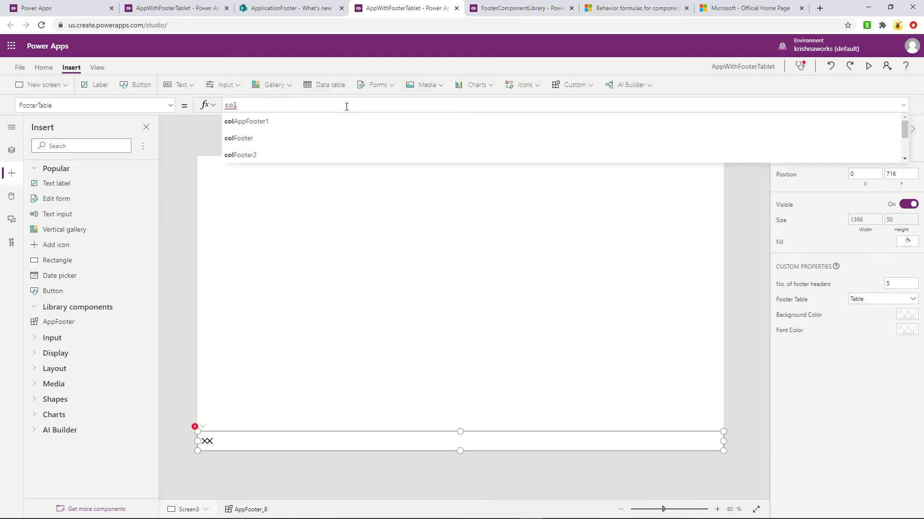
type("Footer")
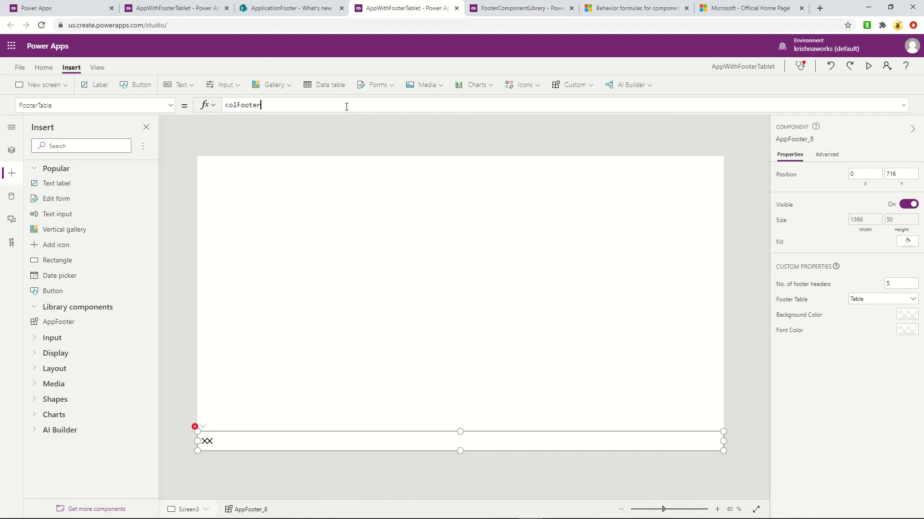
Set the new footer's Background Color to the standard dark blue and its Font Color to a light grey
left_click(906, 316)
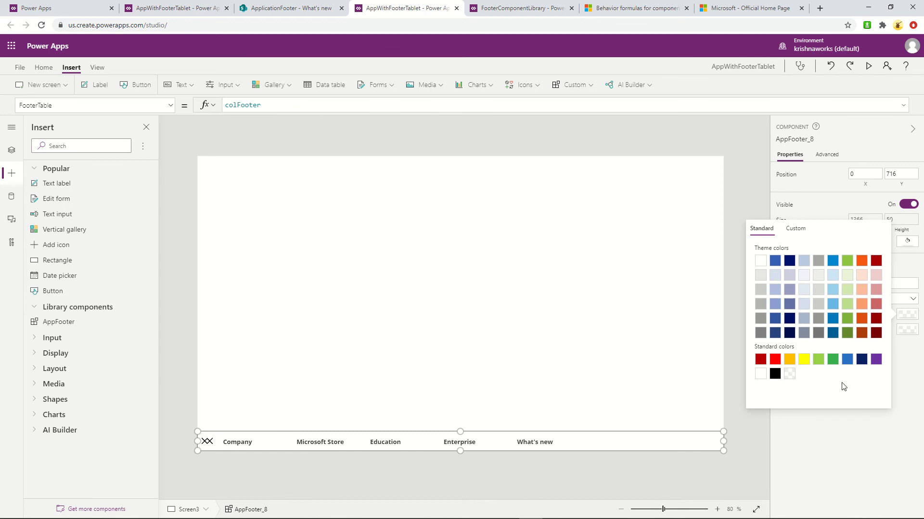
left_click(861, 359)
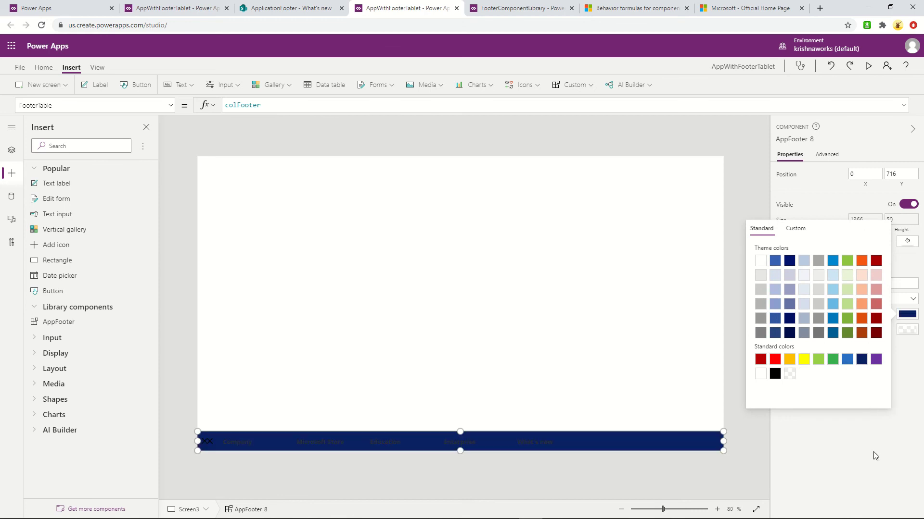
left_click(909, 340)
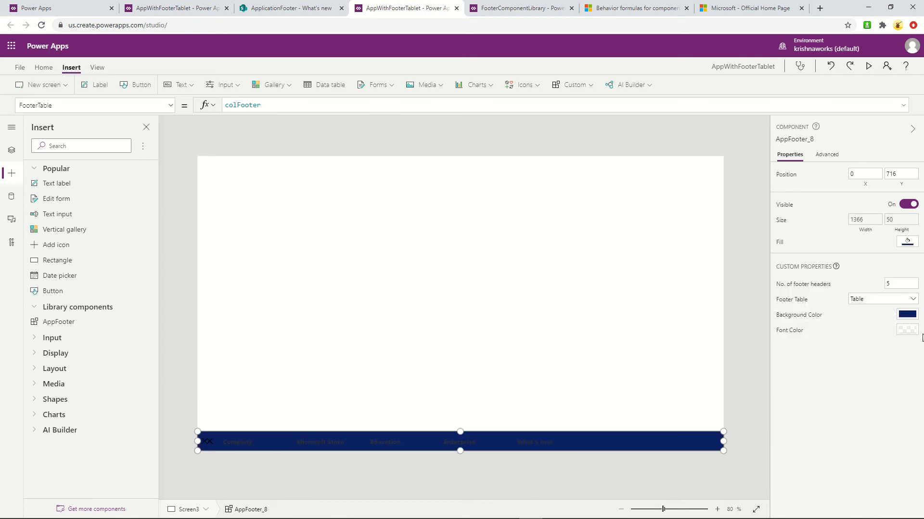
left_click(908, 330)
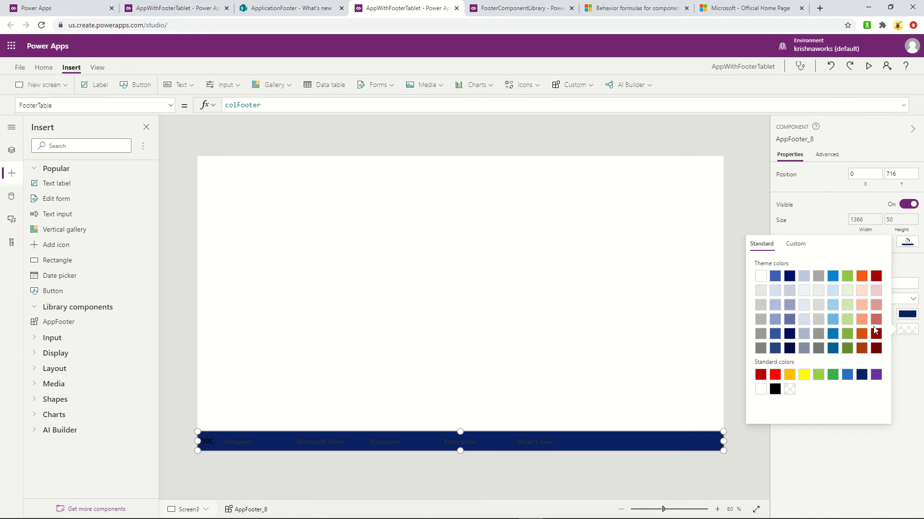
left_click(760, 290)
left_click(831, 474)
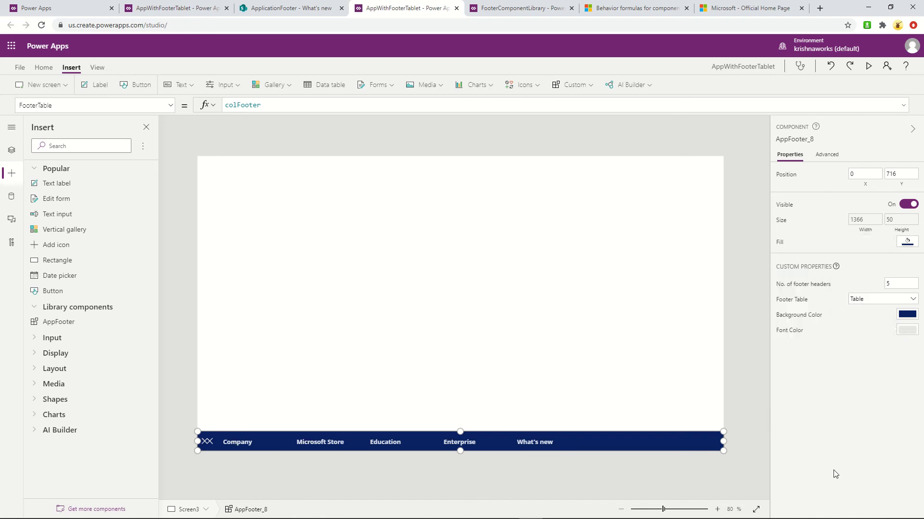
Set the footer's Y property to the formula 716-AppFooter_8.FooterHeight+50 in its advanced design properties
left_click(827, 154)
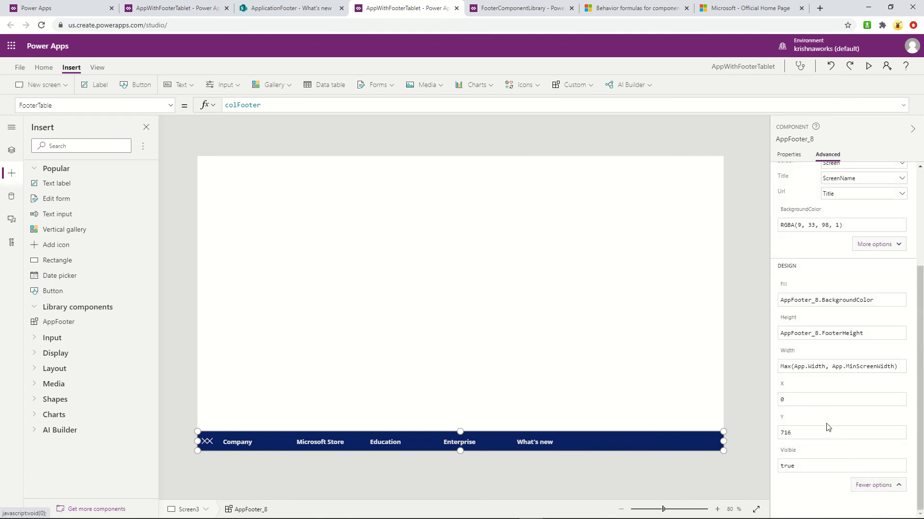
left_click(879, 489)
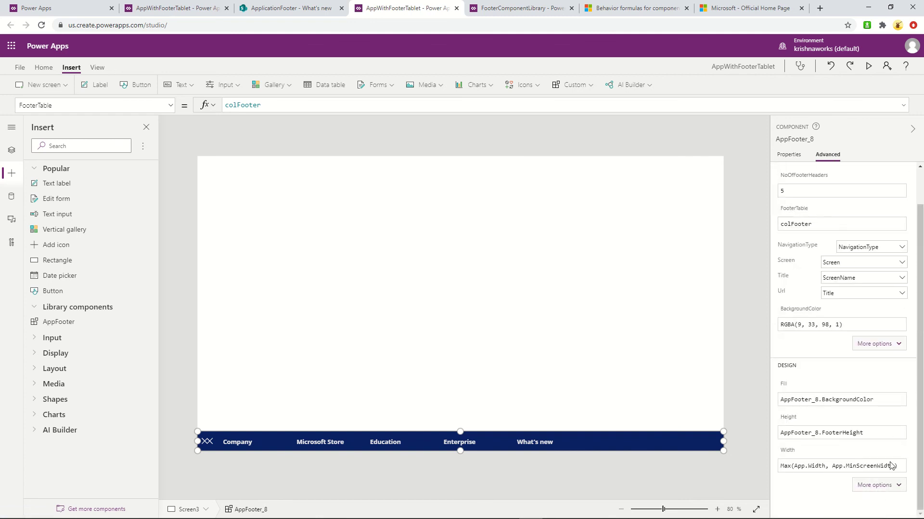
left_click(889, 486)
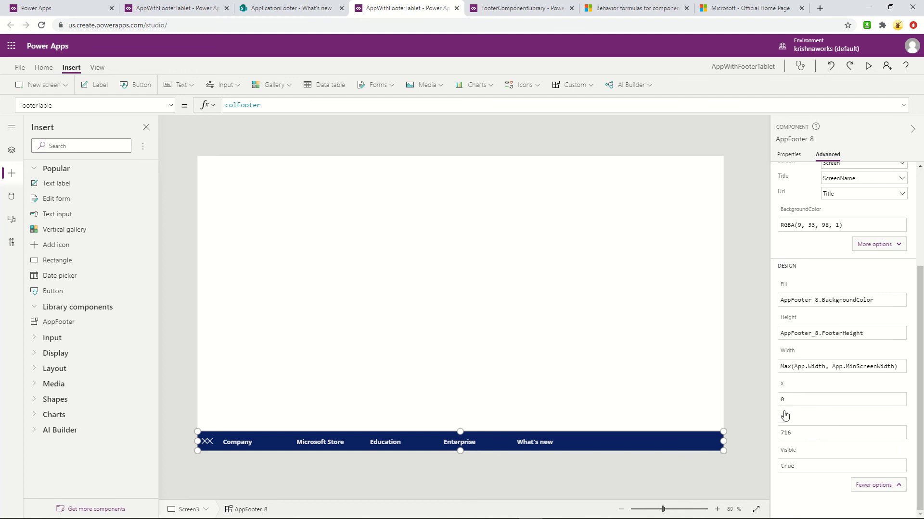
left_click(810, 433)
type("-AppFoo")
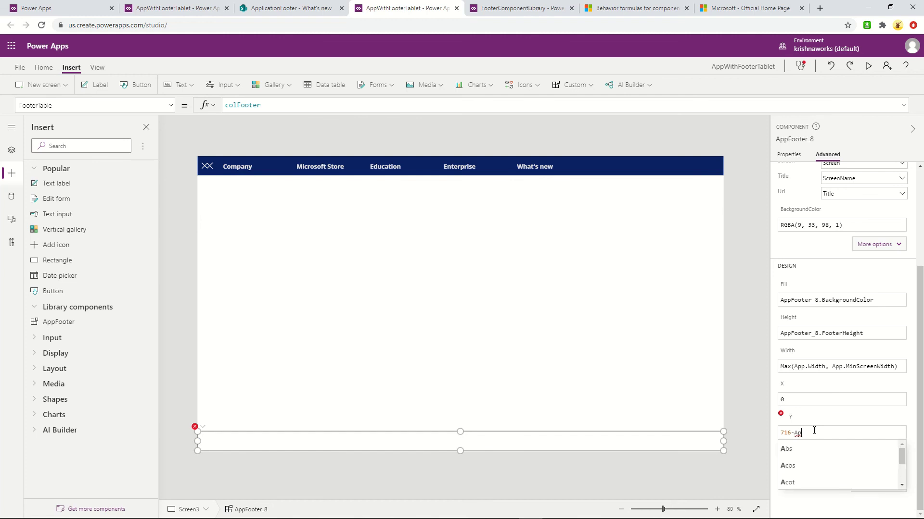
key("Down")
key("Down")
key("Down")
key("Down")
key("Down")
key("Down")
key("Down")
key("Down")
key("Tab")
type(".Foo")
key("Down")
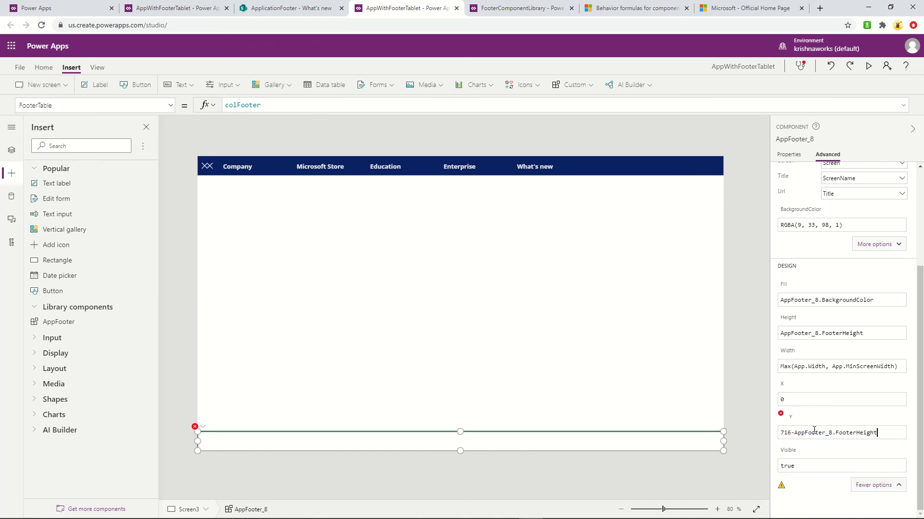
key("Tab")
type("+50")
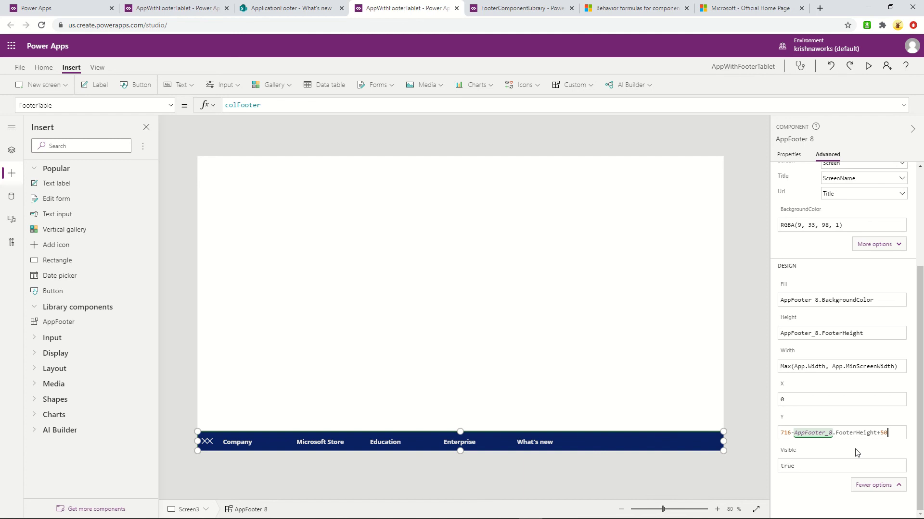
Switch to the running AppWithFooterTablet app, expand its footer, and navigate through the Enterprise, Company and What's new headers
left_click(195, 7)
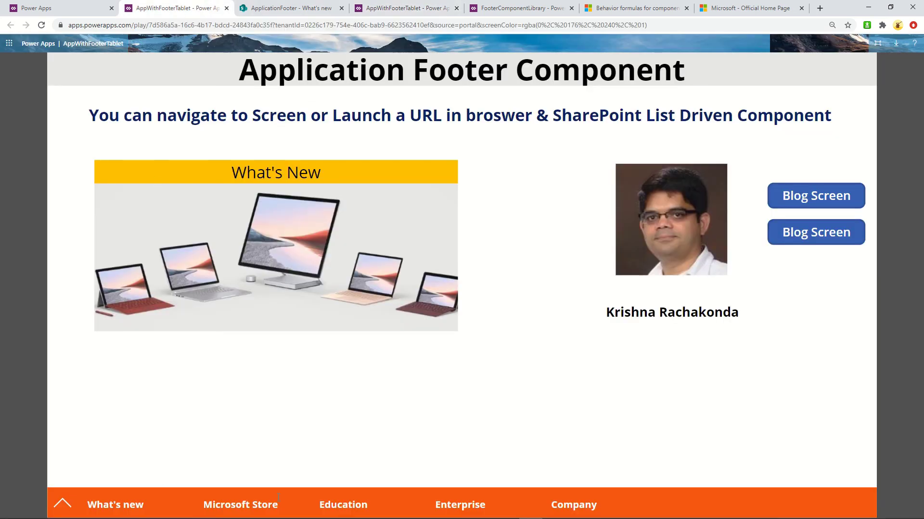
left_click(62, 503)
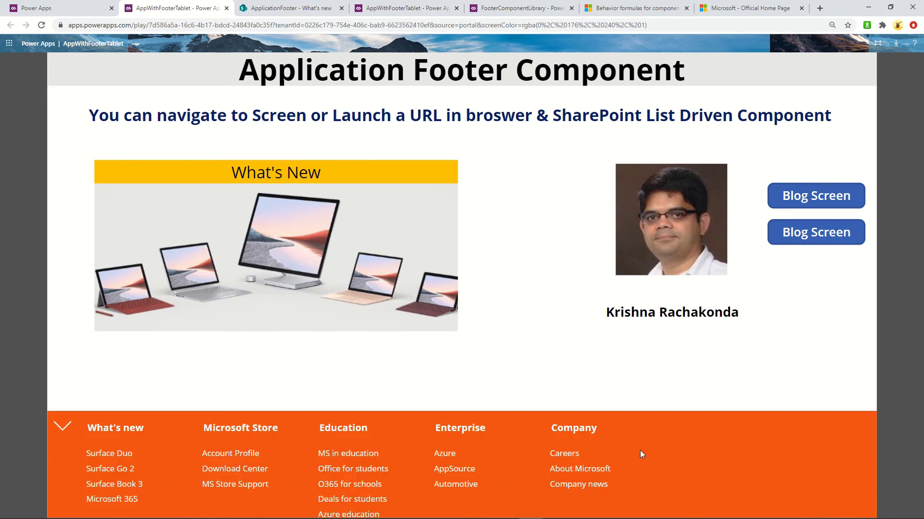
left_click(468, 429)
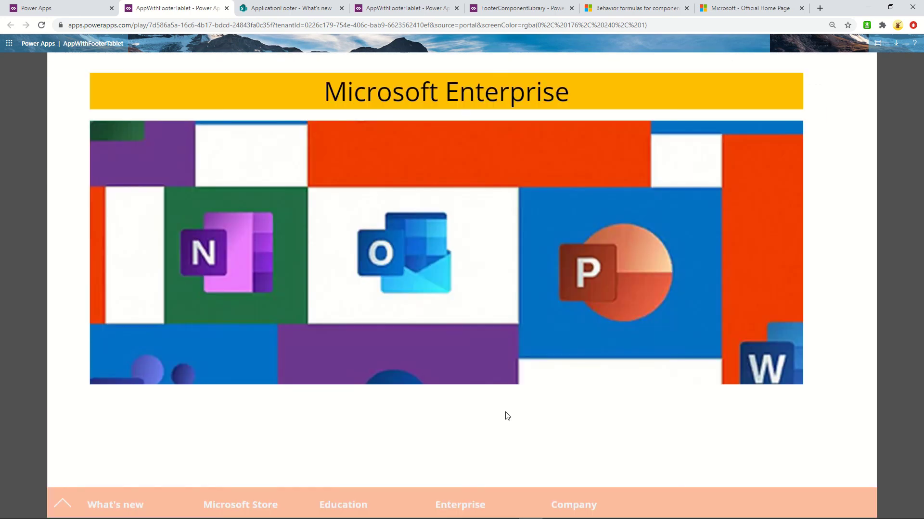
left_click(581, 507)
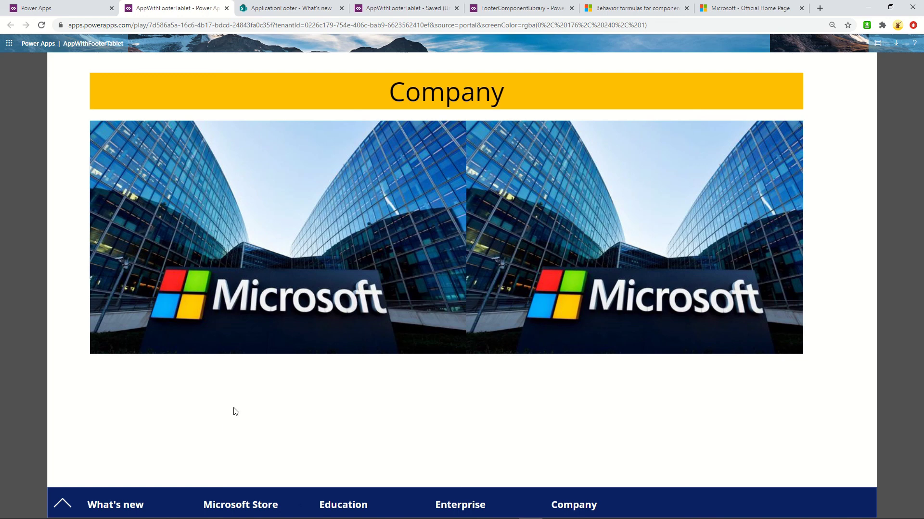
left_click(121, 504)
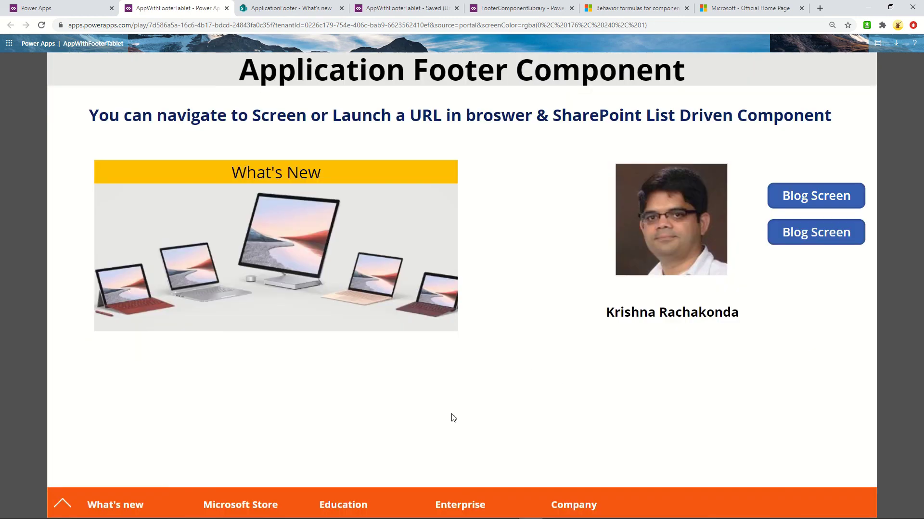